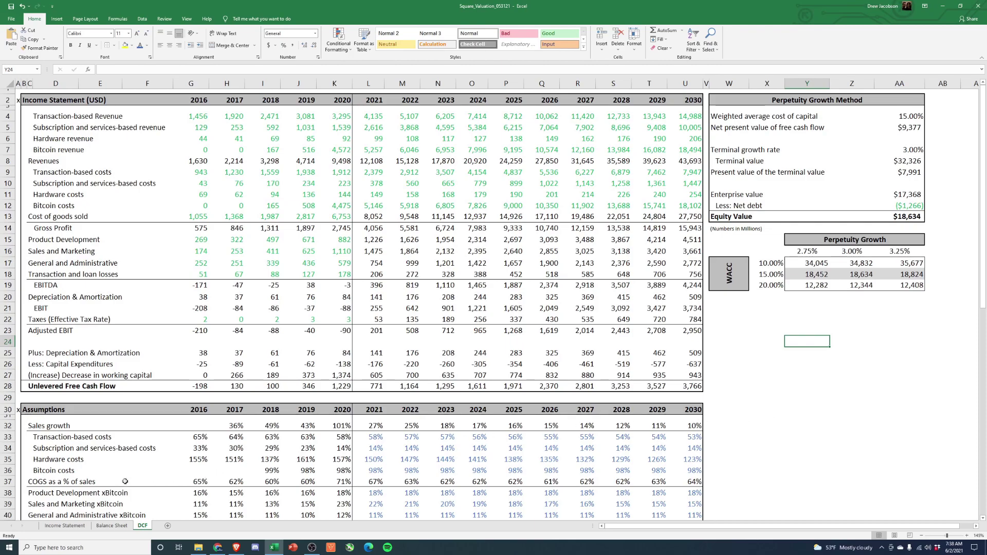
- On the Income Statement sheet, select the Cash App through Total Revenue breakdown in B42:Q61
click(64, 525)
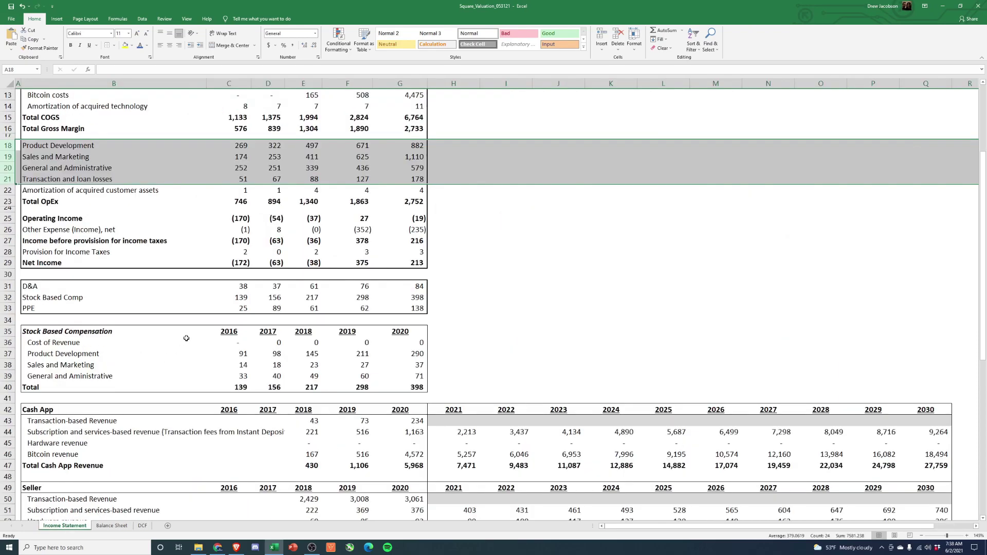
scroll(186, 338, down, 7)
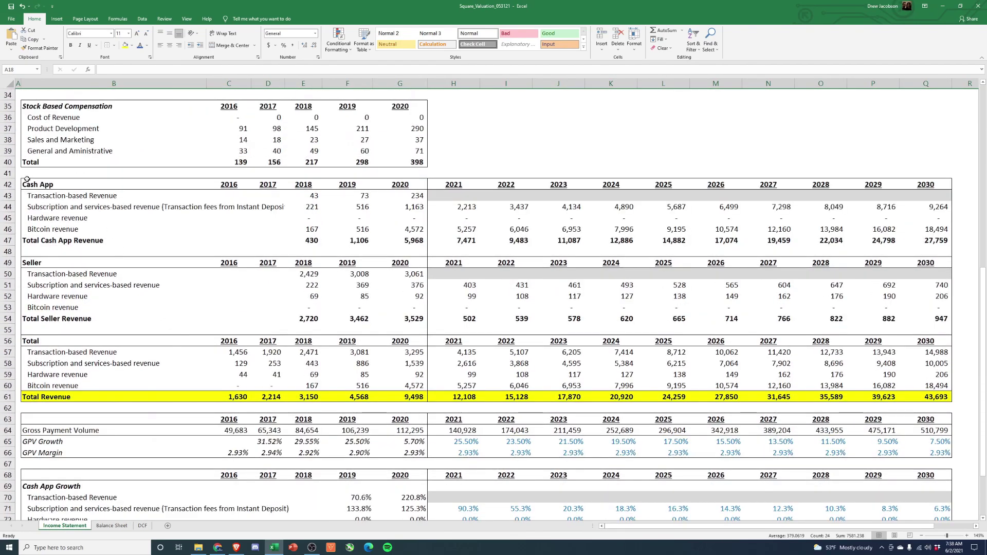
drag(27, 179, 917, 394)
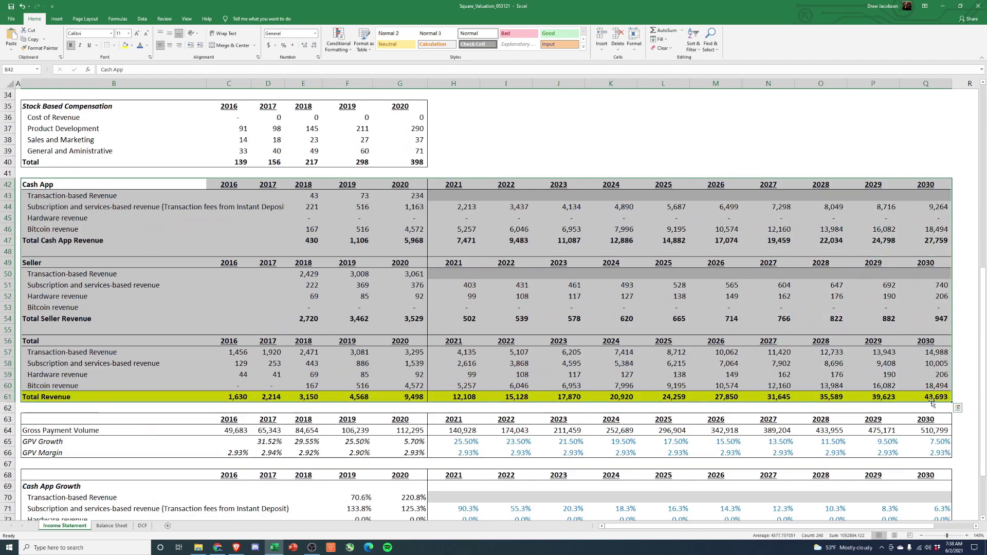
- Back on the DCF sheet, review the revenue, cost of revenue and operating expense rows
click(142, 526)
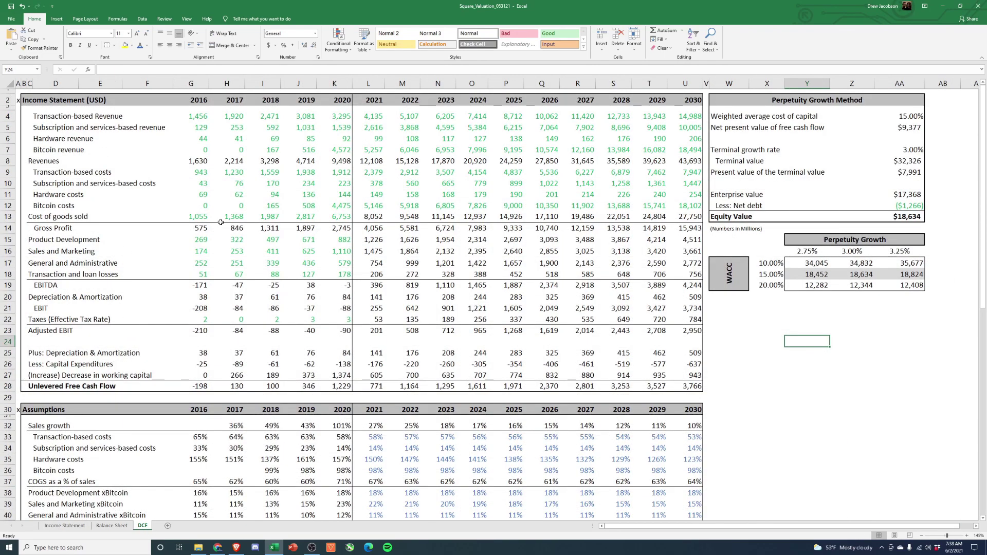
drag(8, 116, 8, 151)
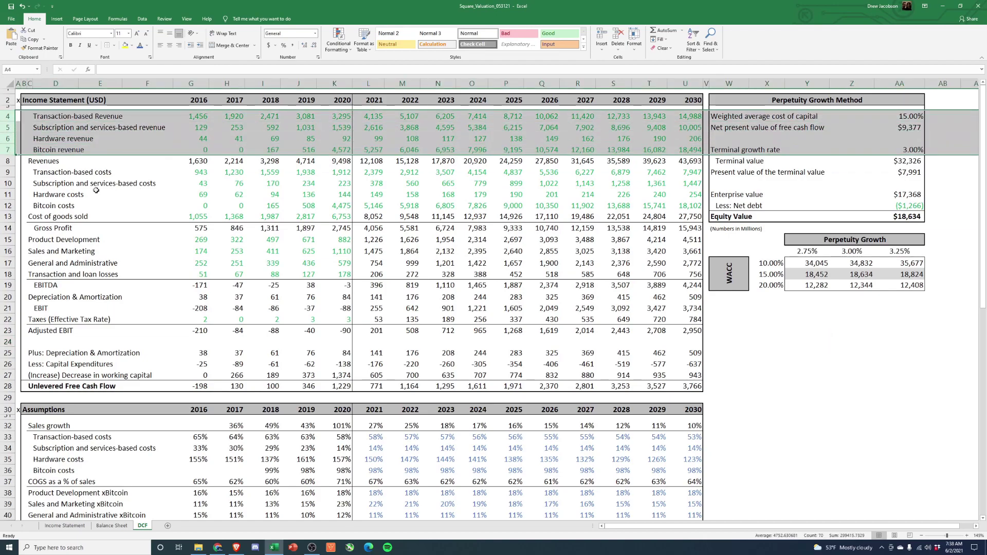
drag(8, 172, 9, 203)
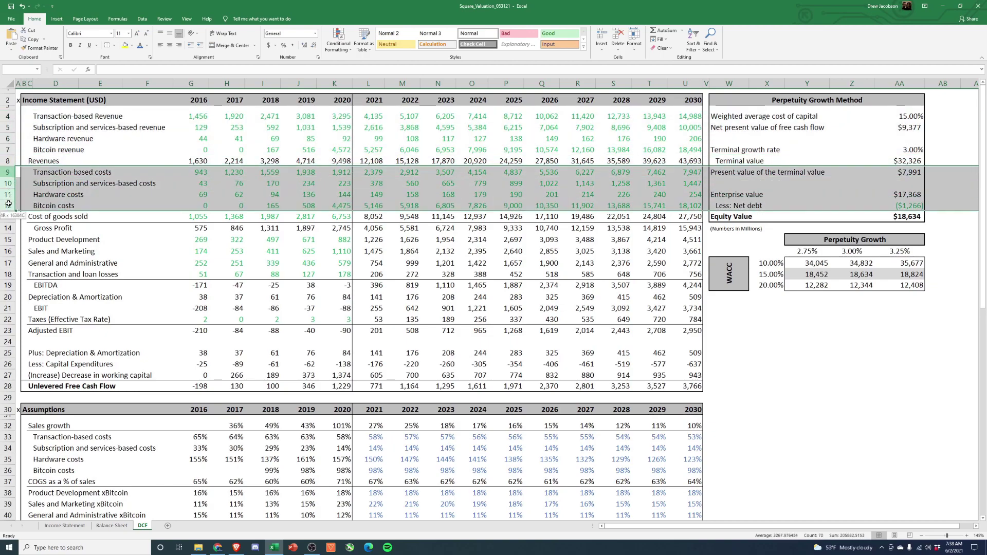
drag(8, 240, 10, 275)
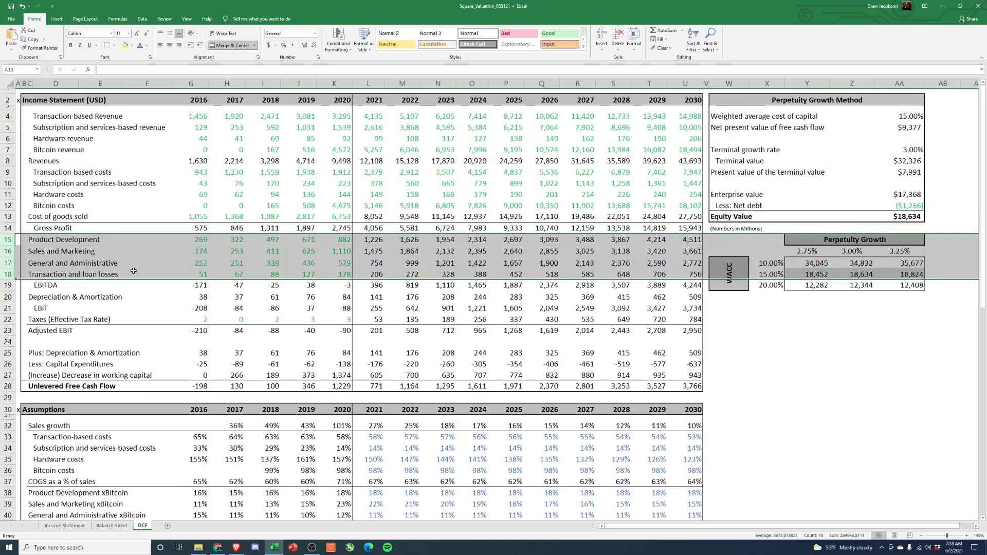
- Inspect the Transaction-based costs ratios and the 2021 hardware costs assumption of 150%
scroll(267, 341, down, 4)
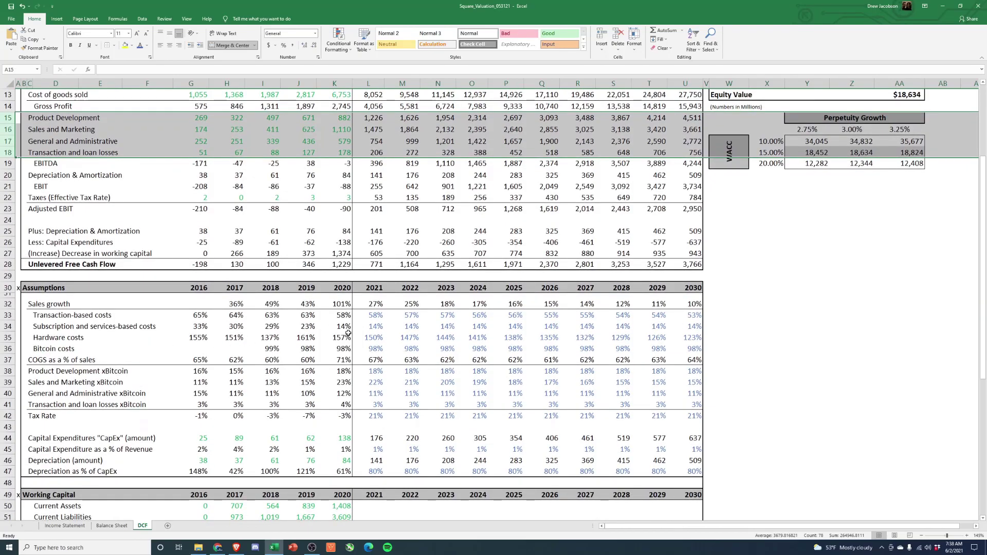
click(369, 318)
click(371, 339)
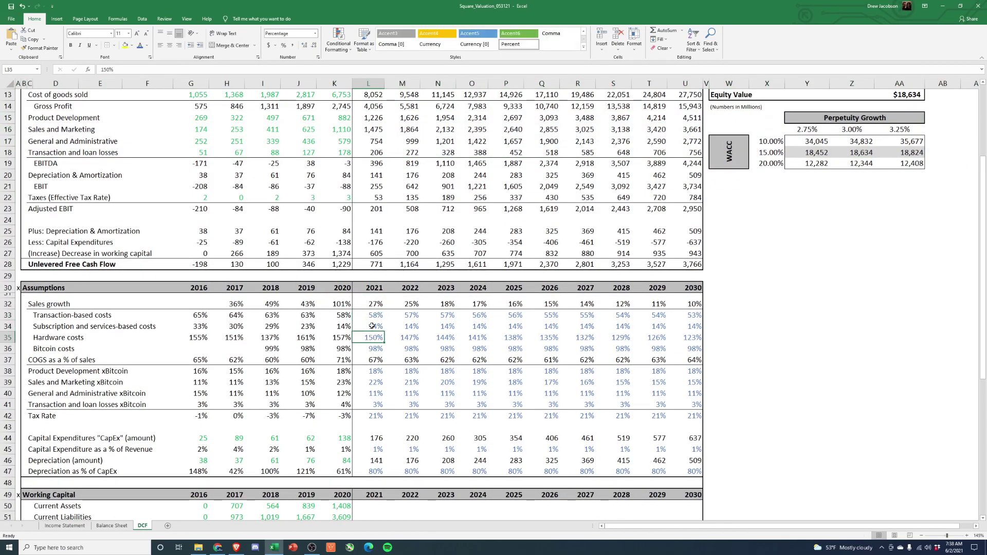
click(127, 317)
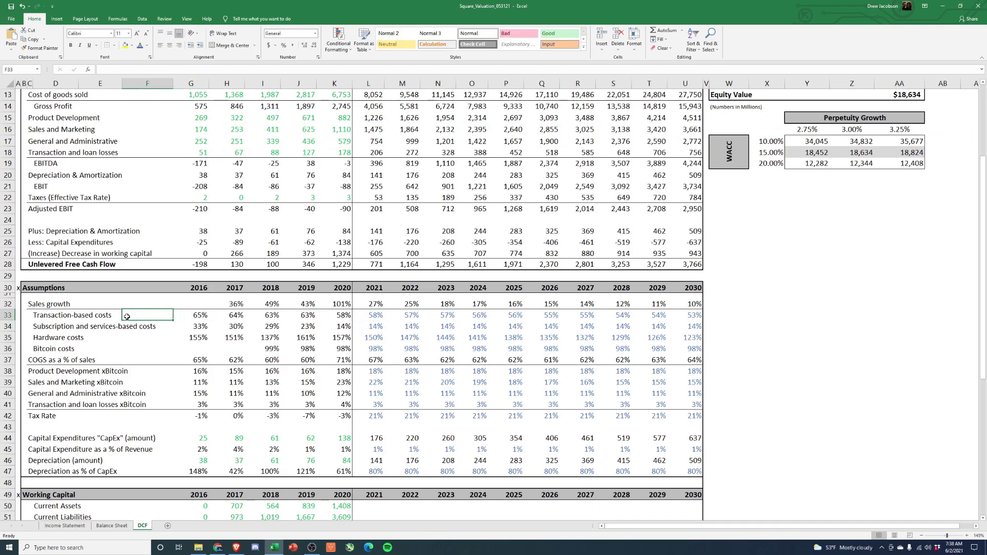
click(206, 318)
drag(210, 320, 349, 317)
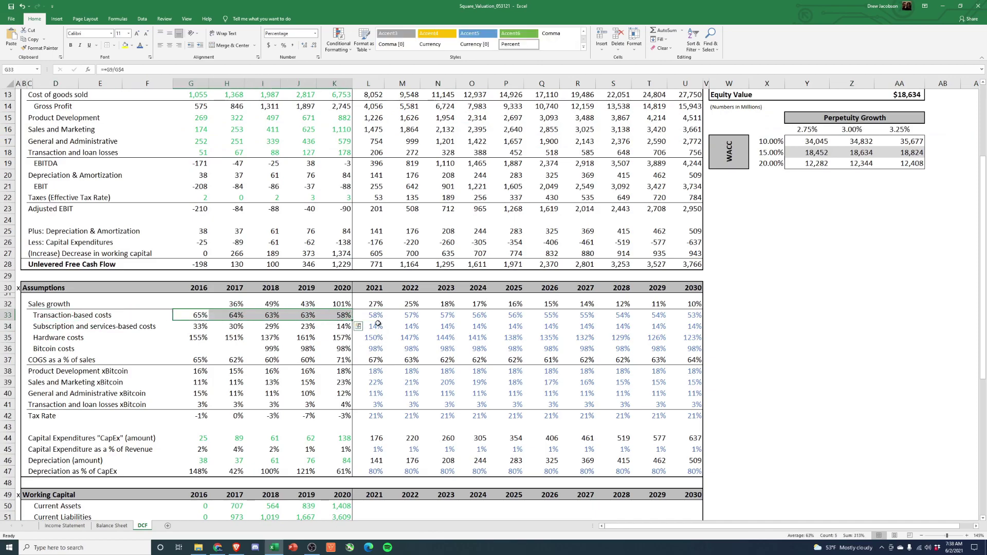
drag(379, 317, 683, 317)
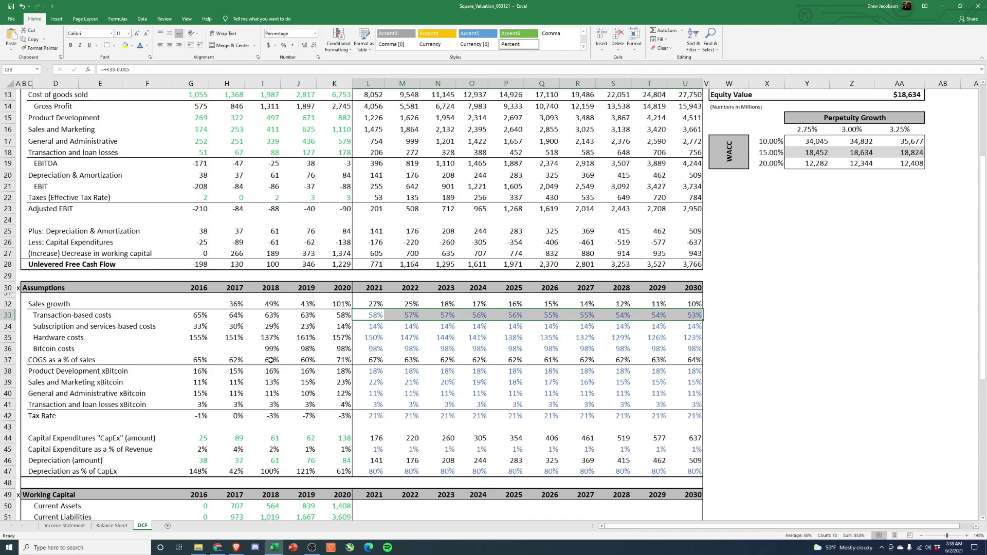
- Compare the subscription-based cost assumptions with the 2019–2020 subscription revenue figures
click(49, 326)
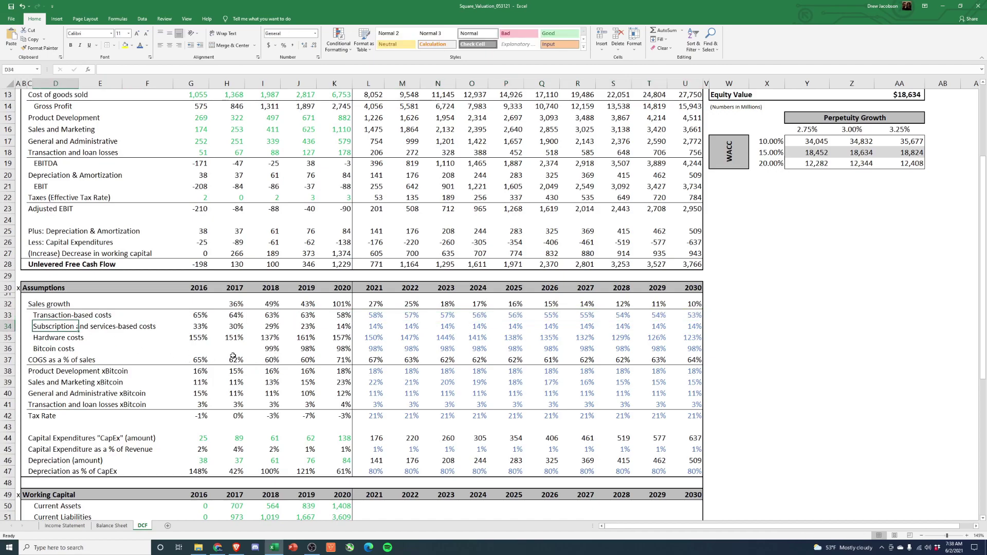
click(380, 330)
drag(315, 326, 330, 326)
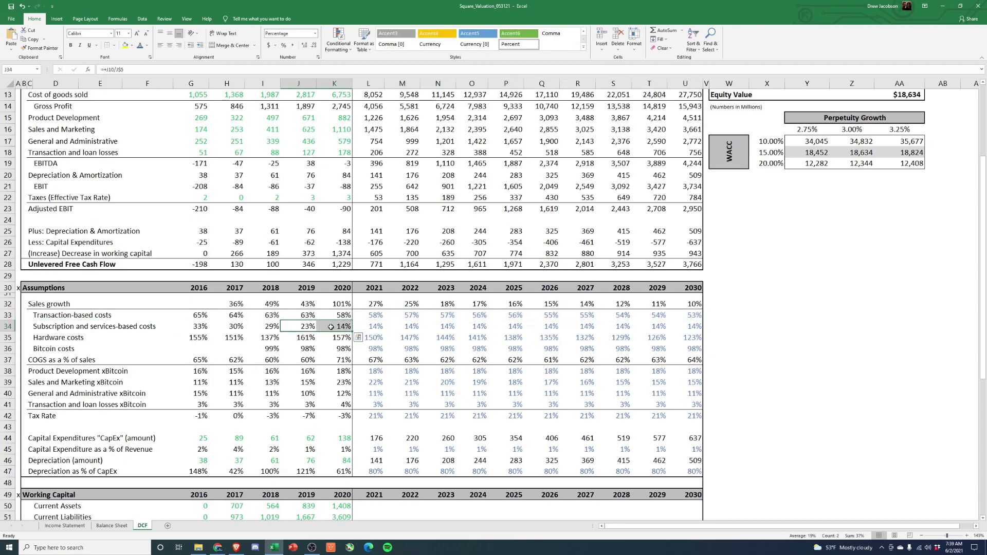
scroll(323, 365, up, 4)
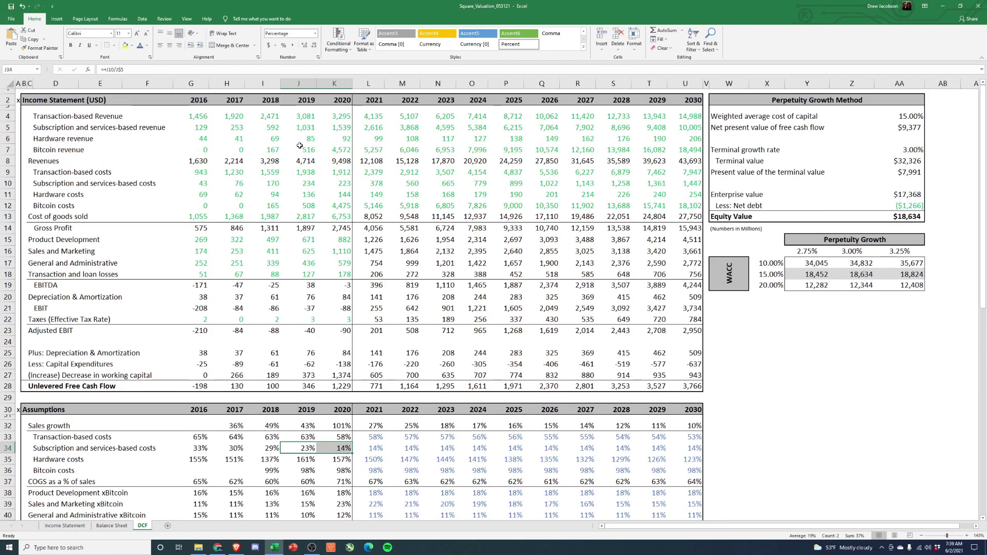
drag(302, 128, 334, 128)
ctrl+click(271, 127)
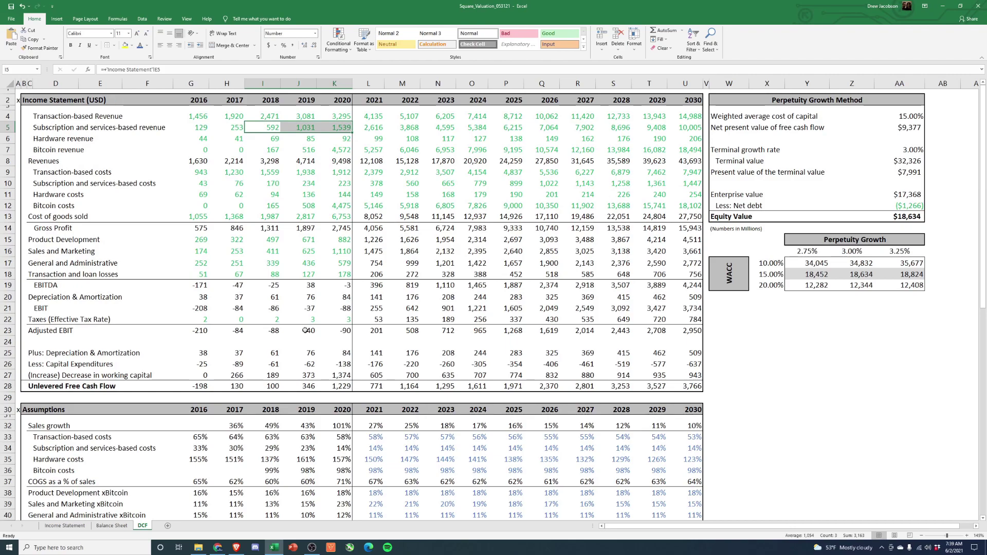
scroll(309, 321, down, 1)
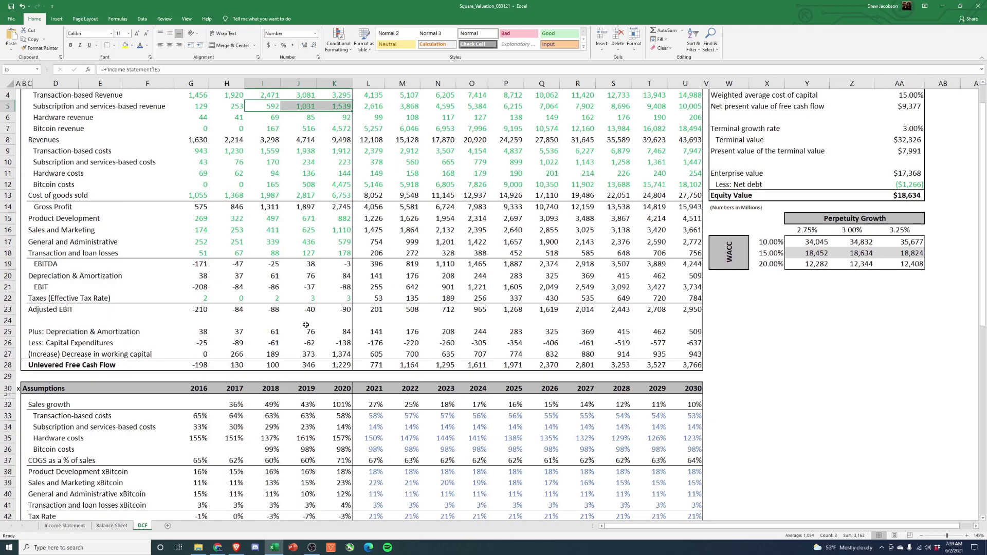
scroll(306, 325, down, 8)
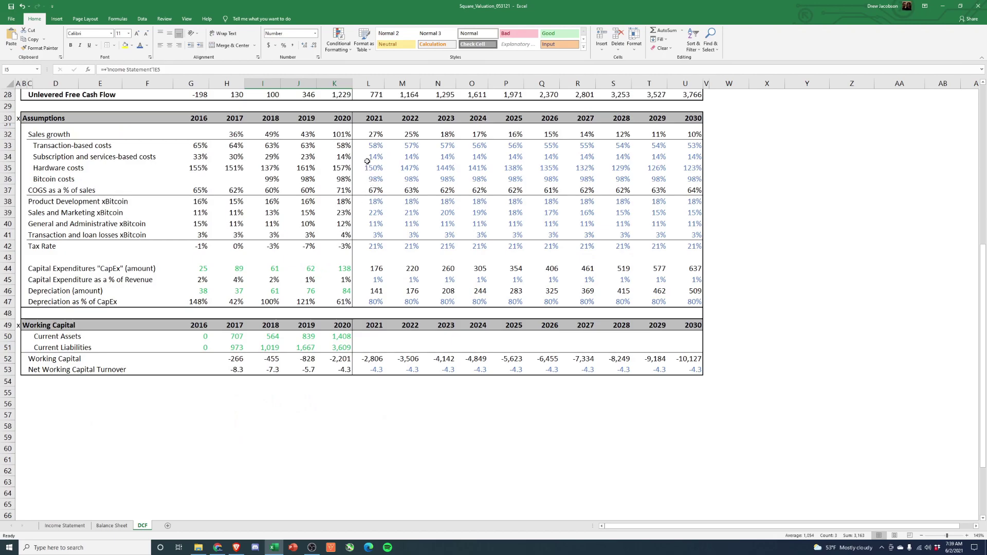
drag(367, 162, 679, 167)
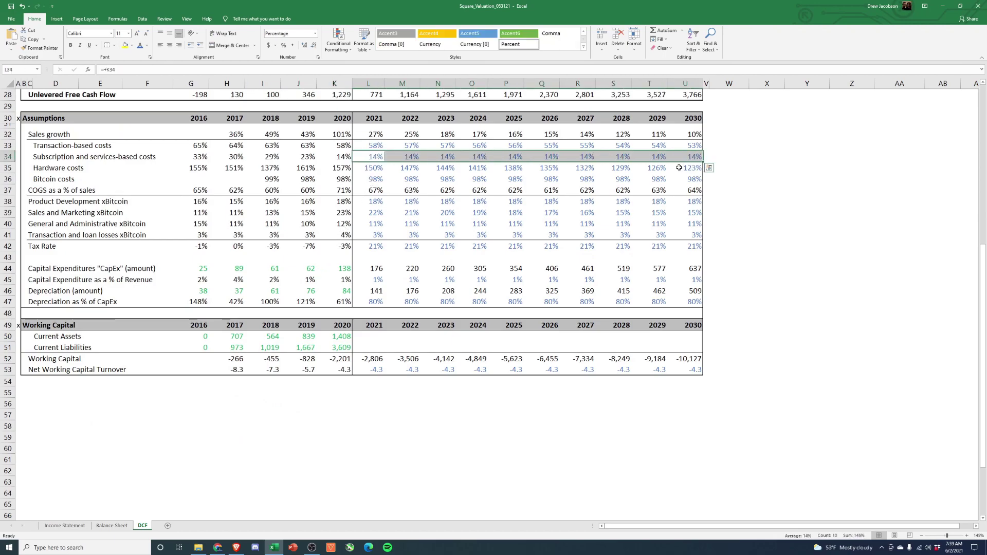
click(333, 159)
click(368, 158)
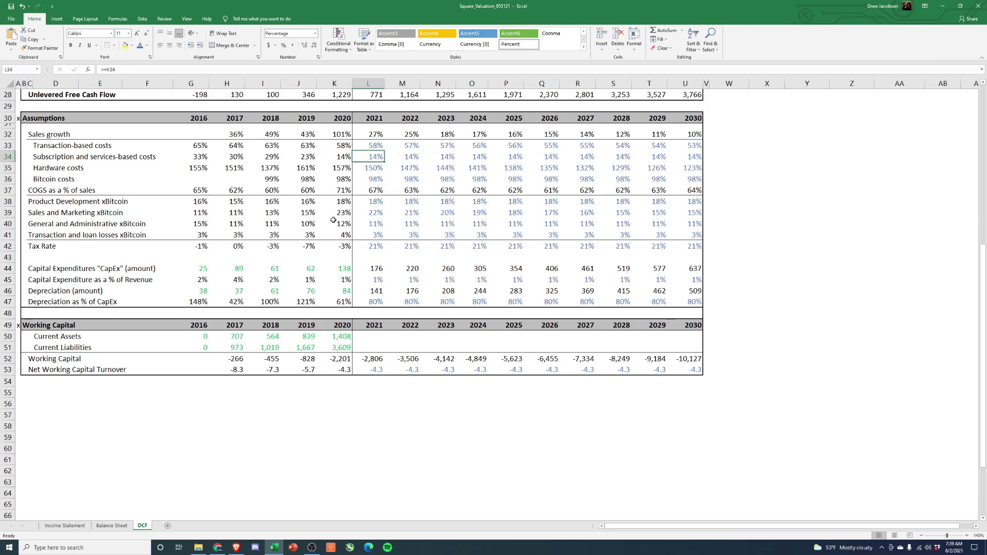
click(211, 166)
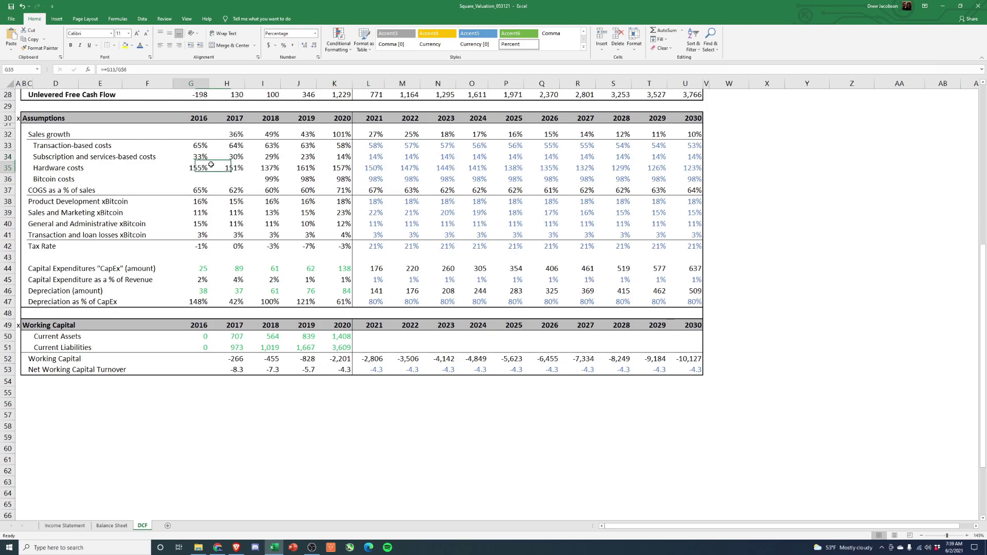
drag(210, 165, 335, 163)
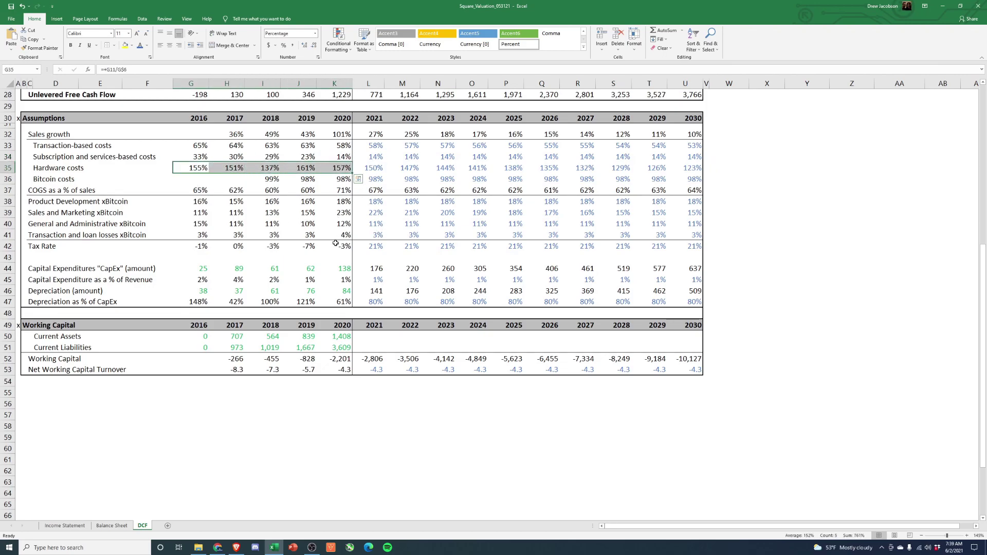
scroll(336, 244, up, 7)
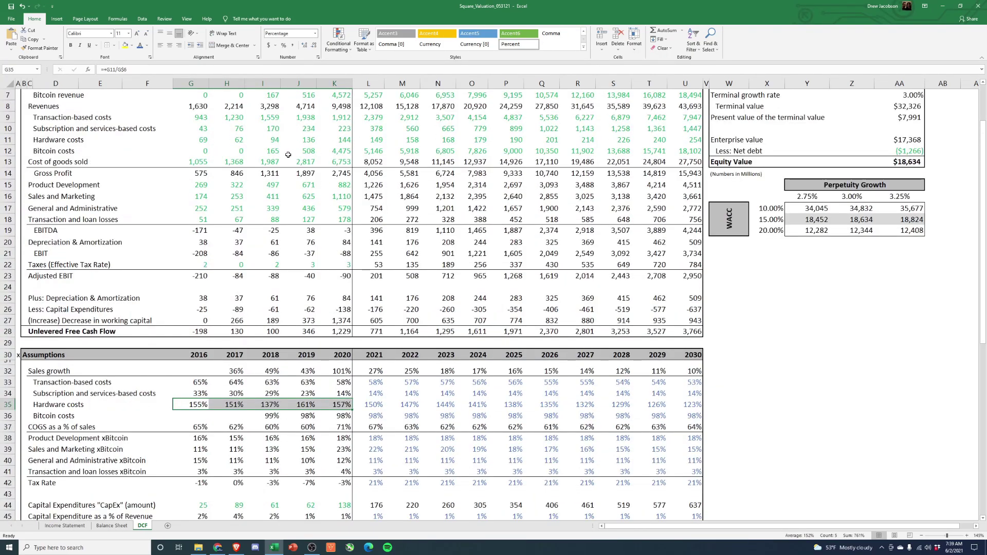
click(375, 404)
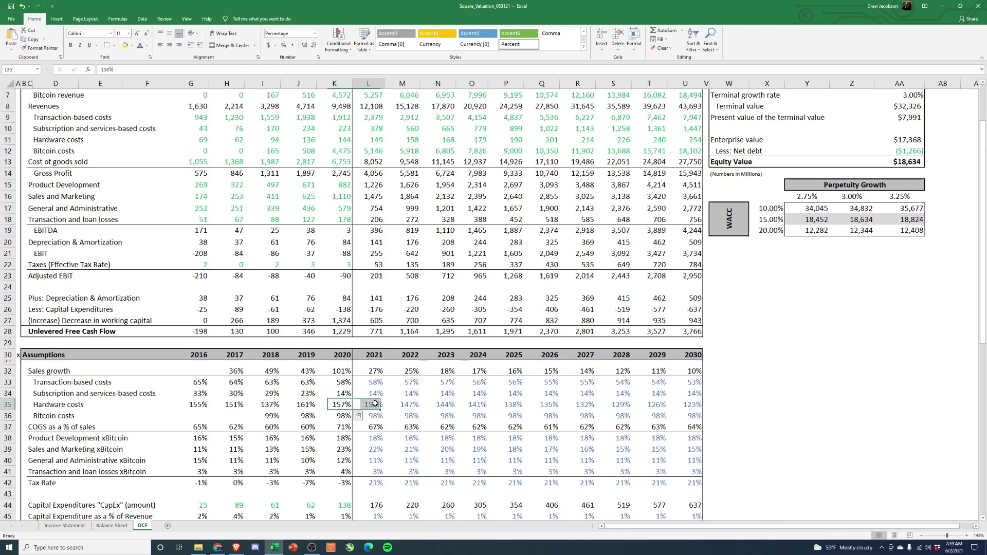
drag(375, 404, 679, 404)
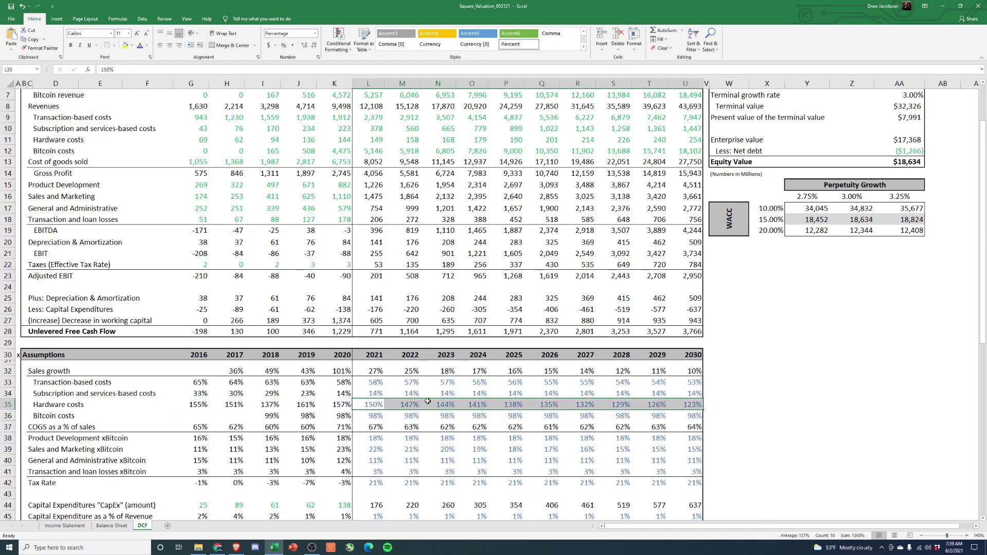
click(367, 405)
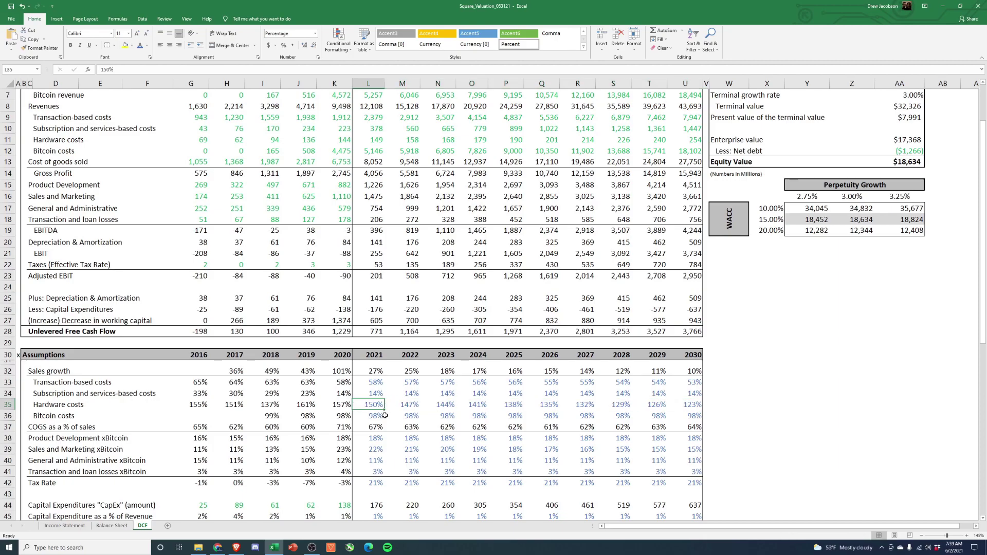
click(348, 414)
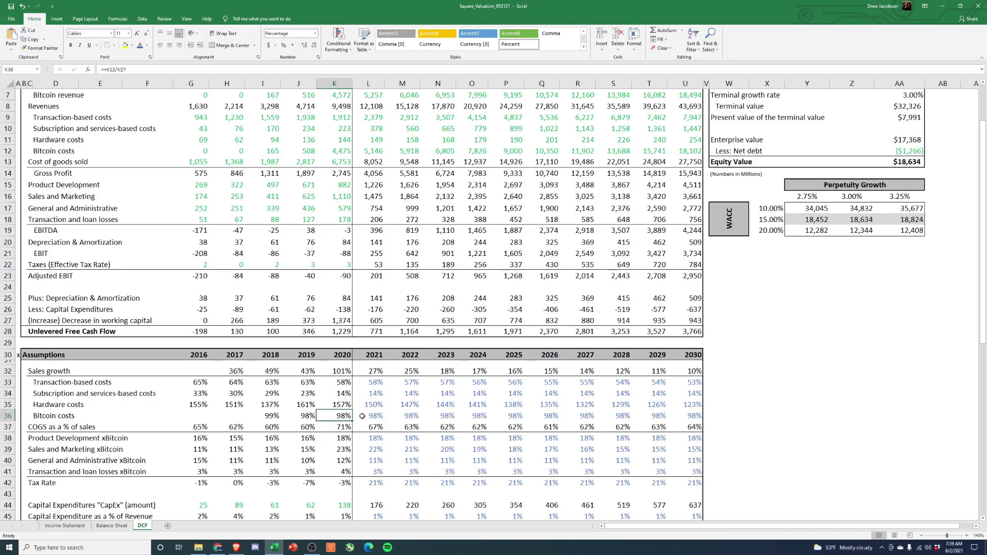
drag(372, 416, 692, 416)
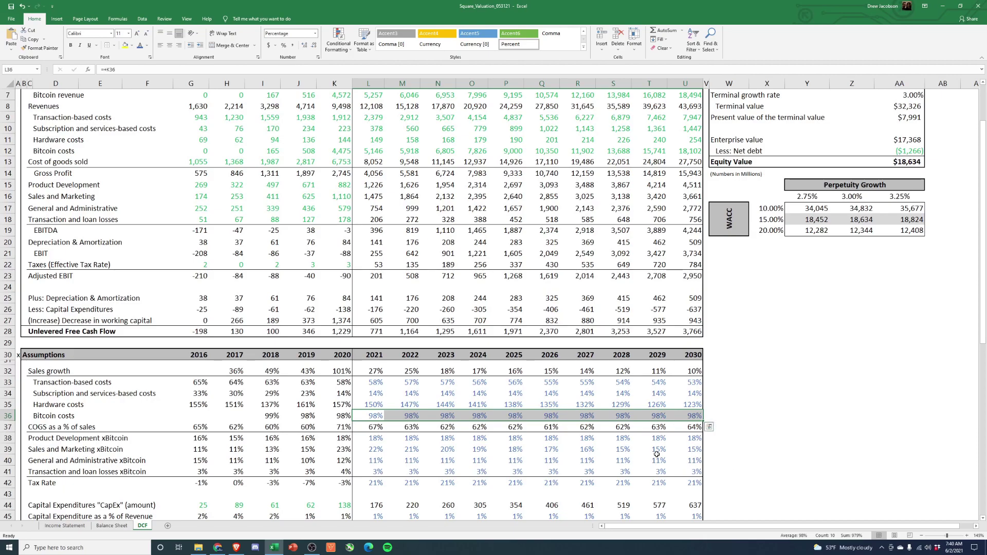
drag(278, 415, 696, 417)
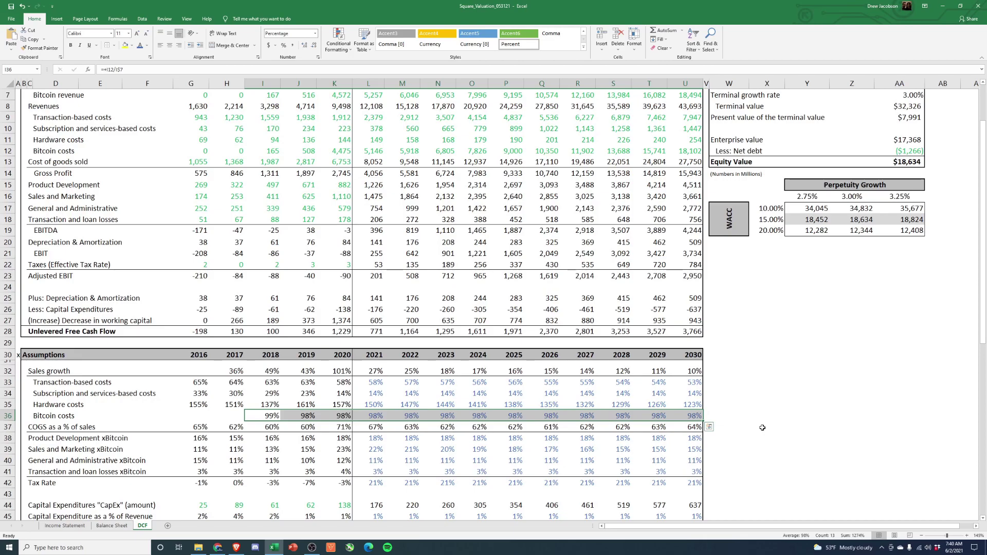
scroll(763, 427, up, 2)
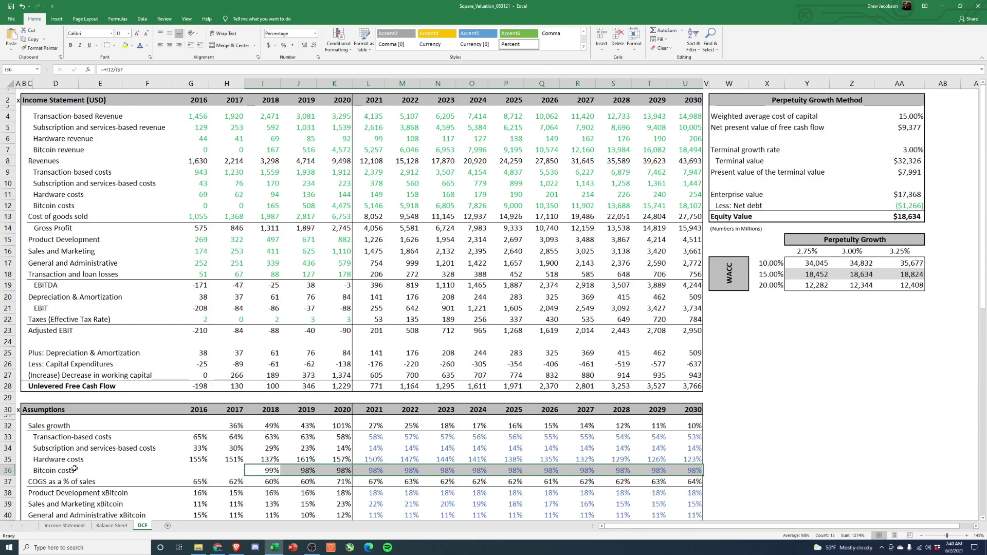
drag(72, 469, 689, 467)
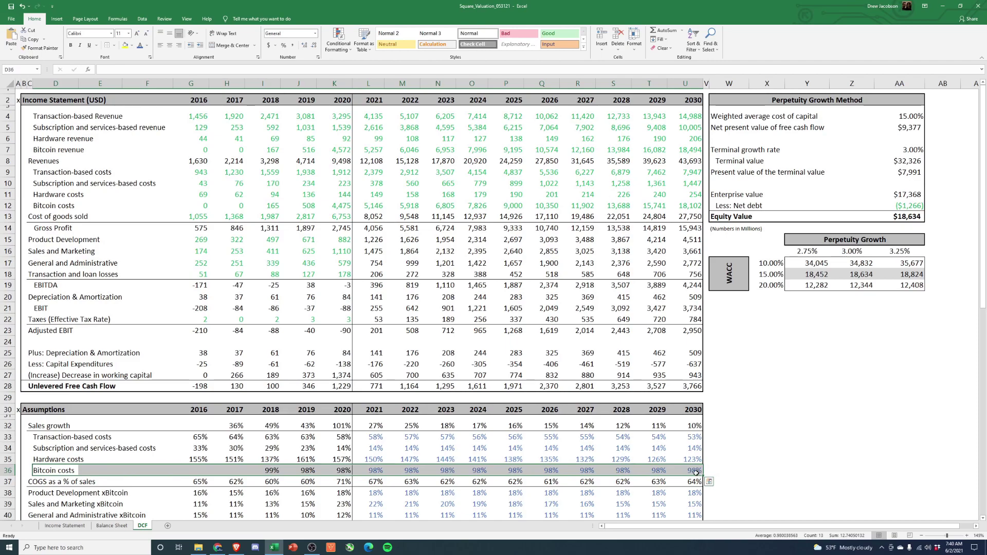
drag(355, 471, 684, 469)
scroll(684, 470, down, 5)
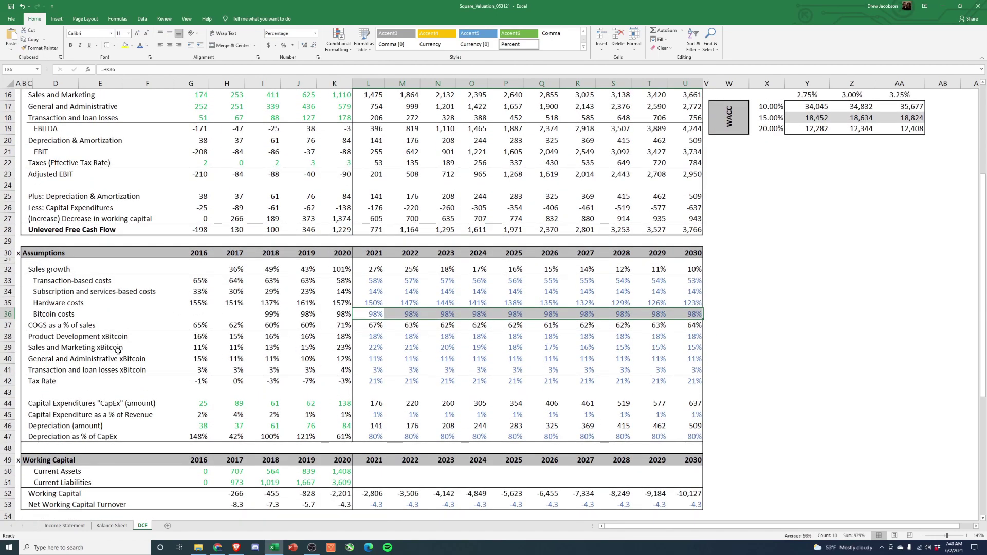
click(97, 336)
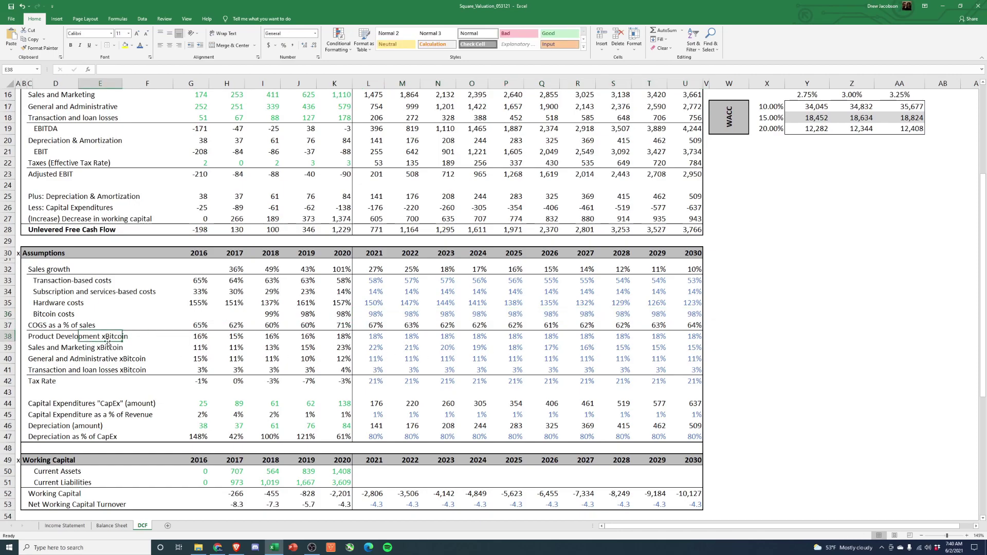
click(37, 337)
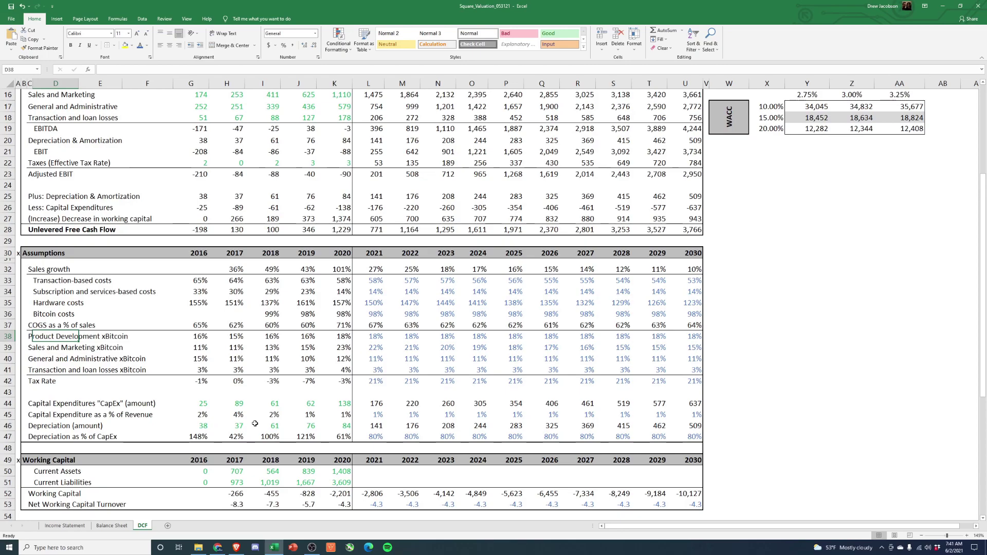
click(378, 335)
click(340, 335)
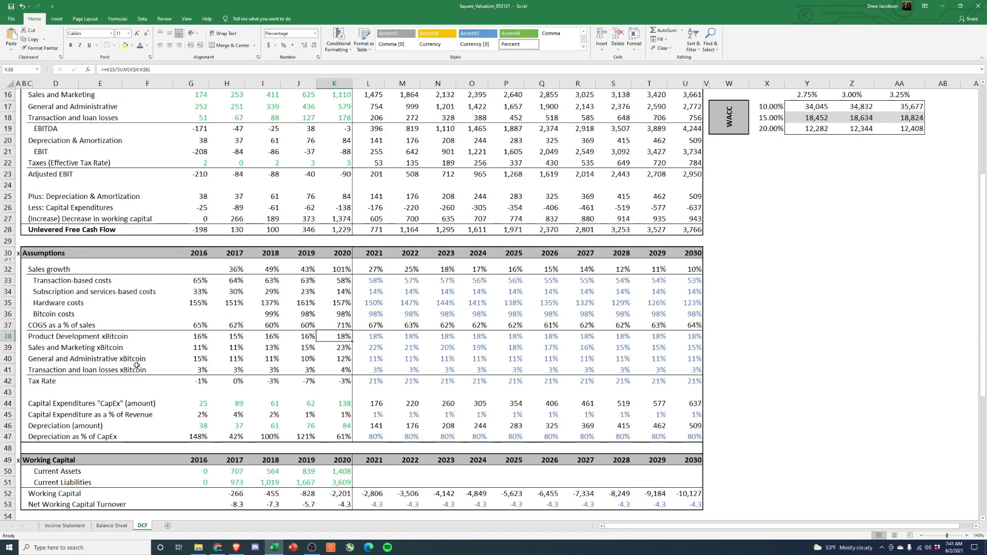
scroll(136, 366, up, 3)
key(F2)
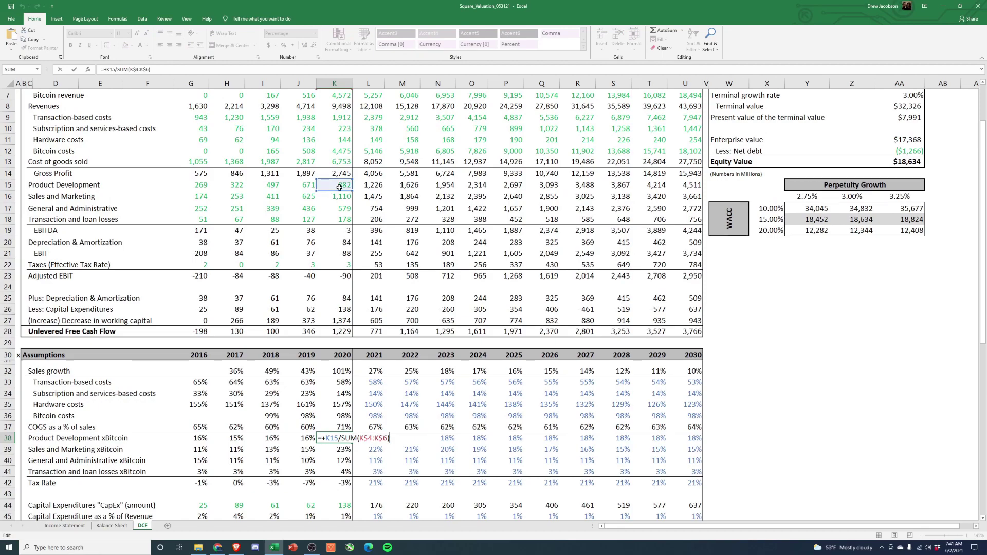
scroll(339, 188, up, 2)
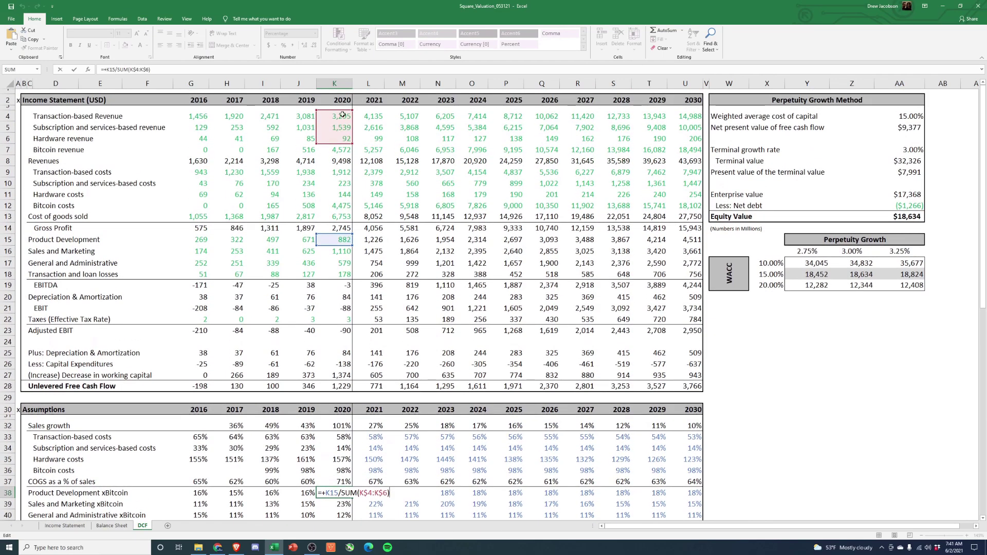
scroll(342, 282, down, 1)
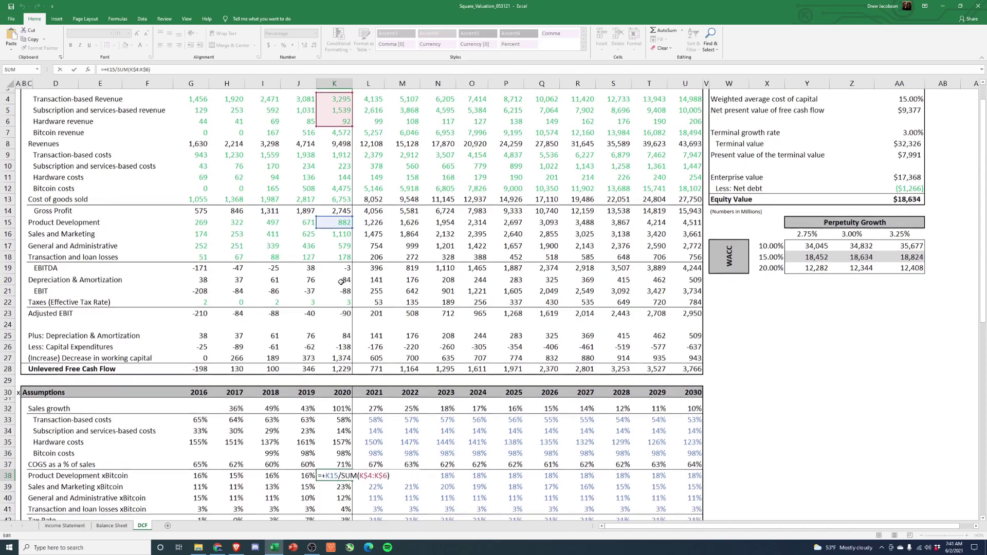
scroll(341, 282, down, 2)
key(Return)
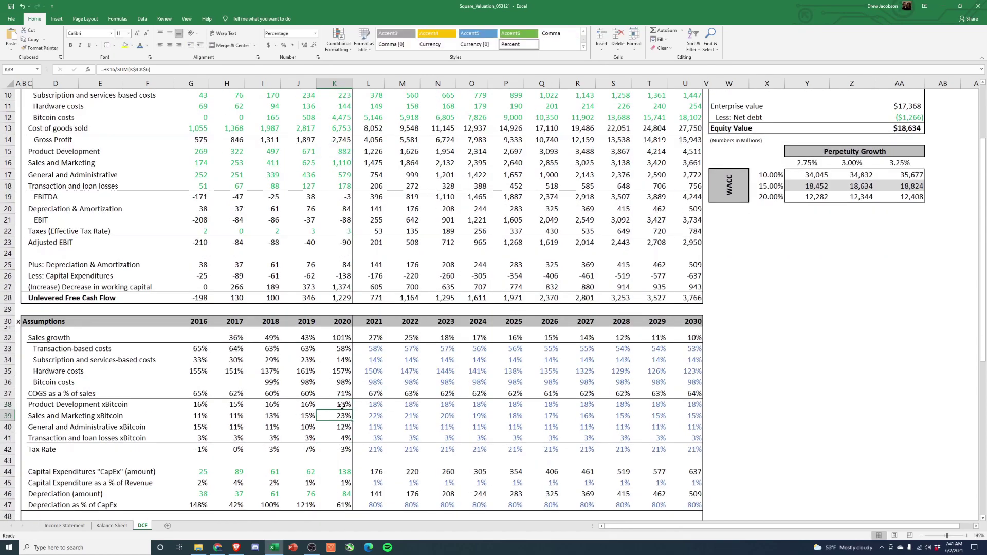
drag(195, 406, 339, 405)
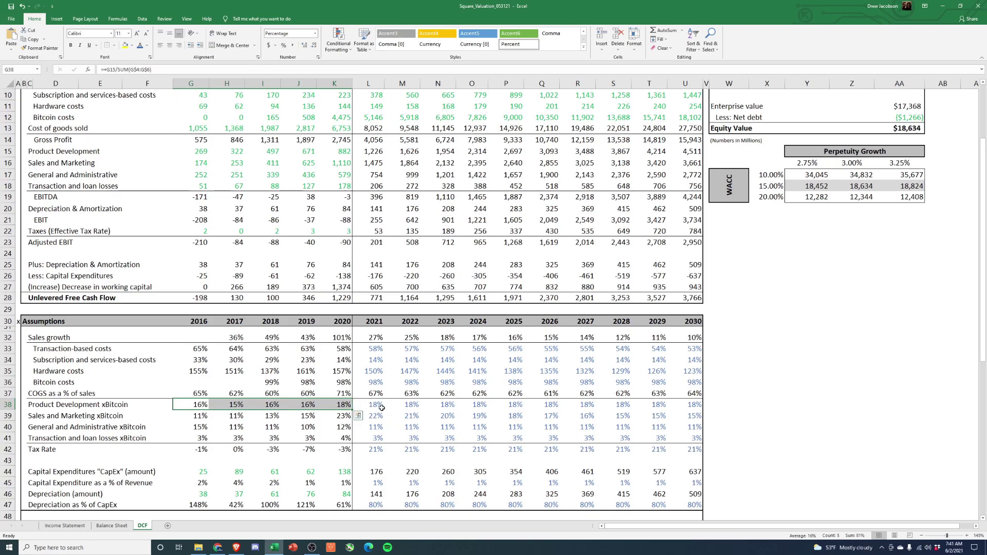
scroll(382, 408, up, 2)
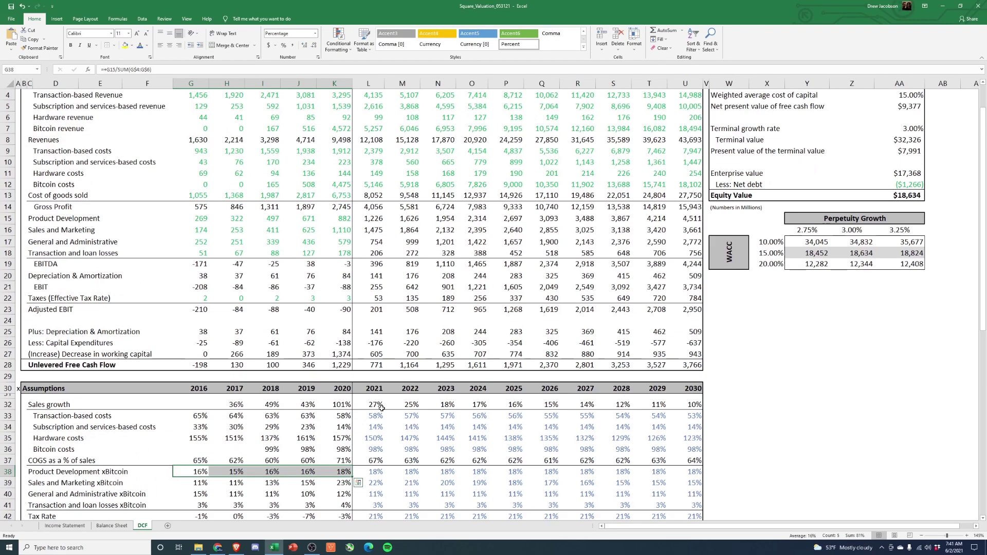
click(342, 131)
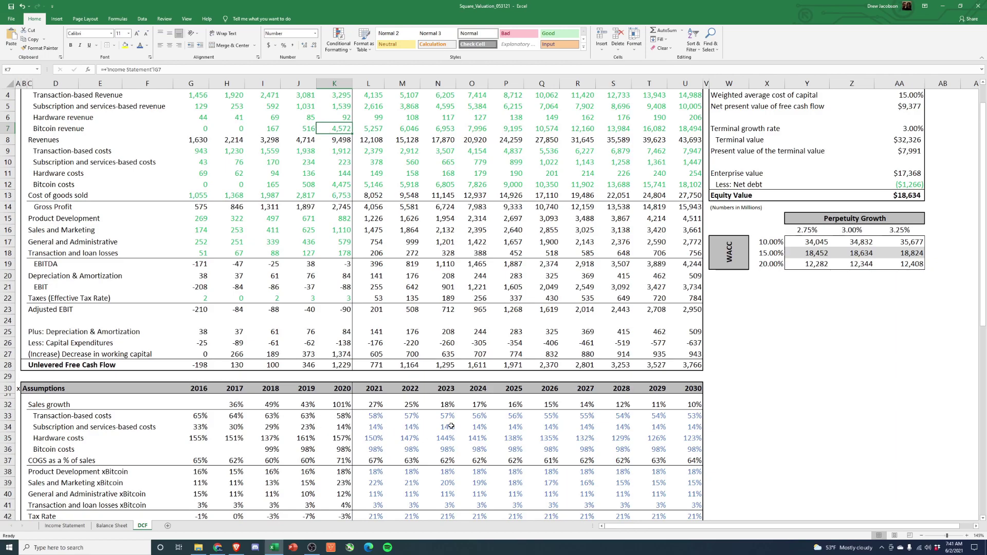
scroll(408, 431, down, 3)
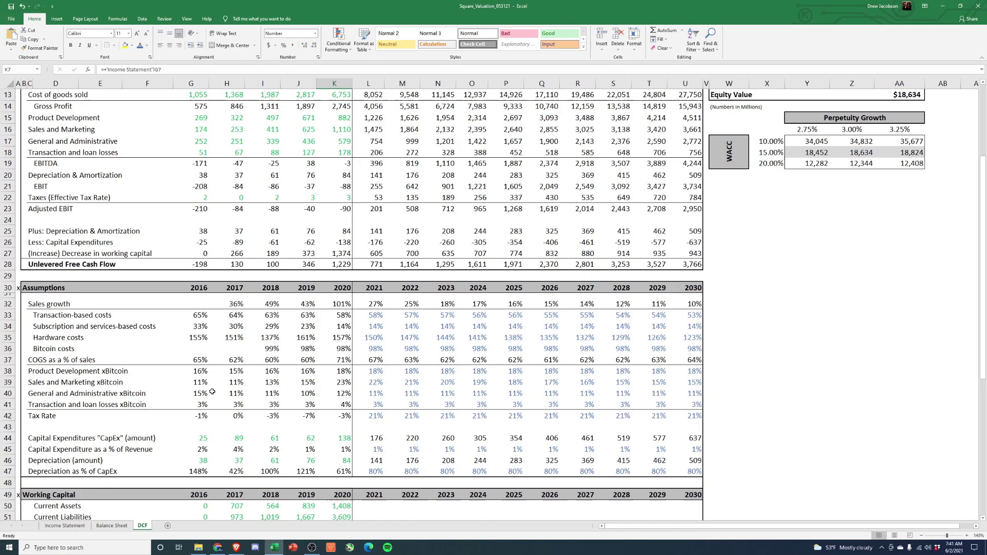
drag(208, 393, 336, 393)
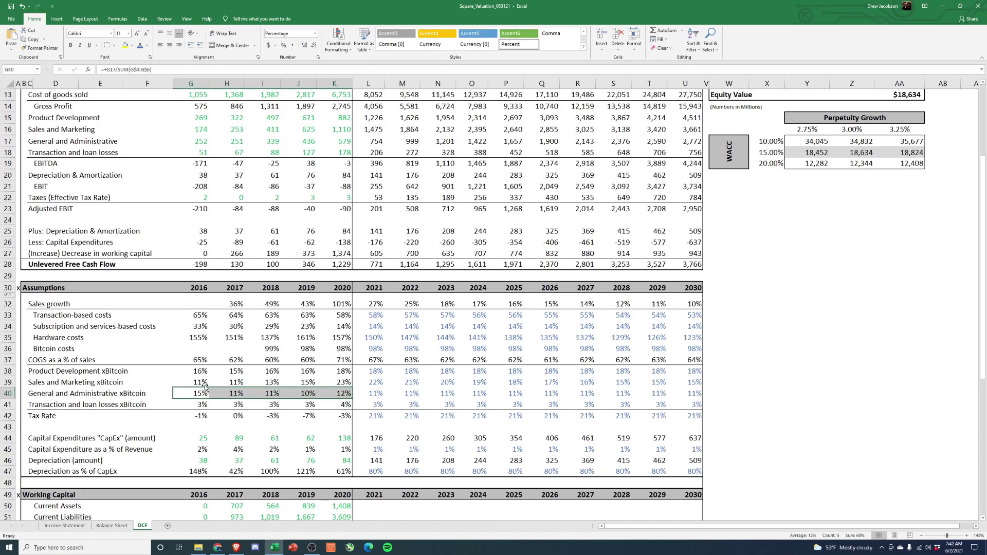
drag(200, 381, 337, 383)
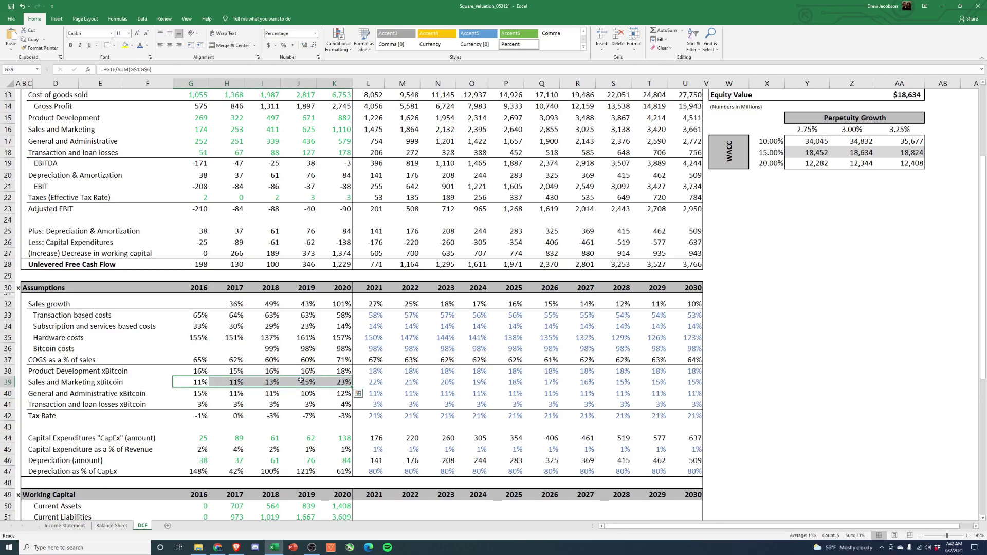
click(211, 371)
key(Right)
key(Right)
key(Right)
key(Right)
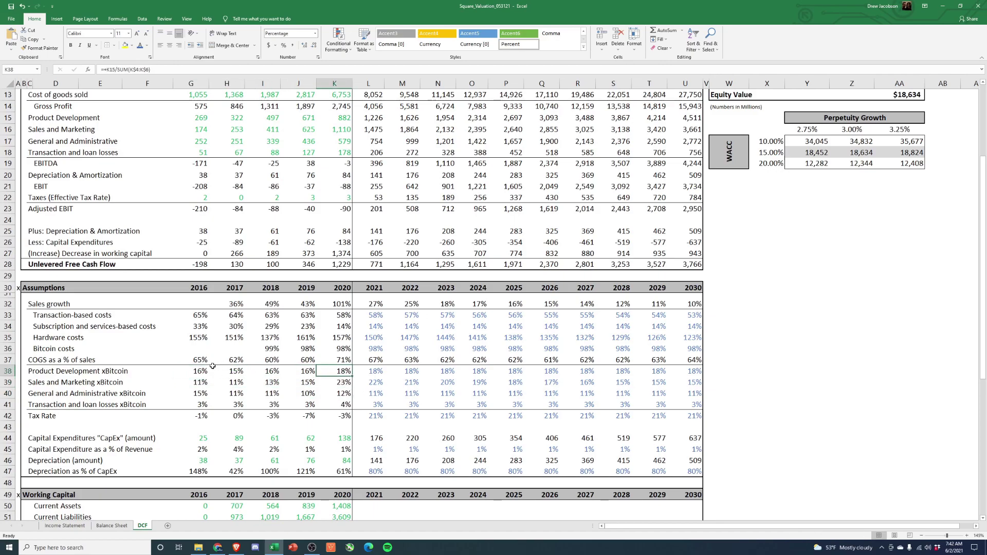
drag(197, 371, 309, 371)
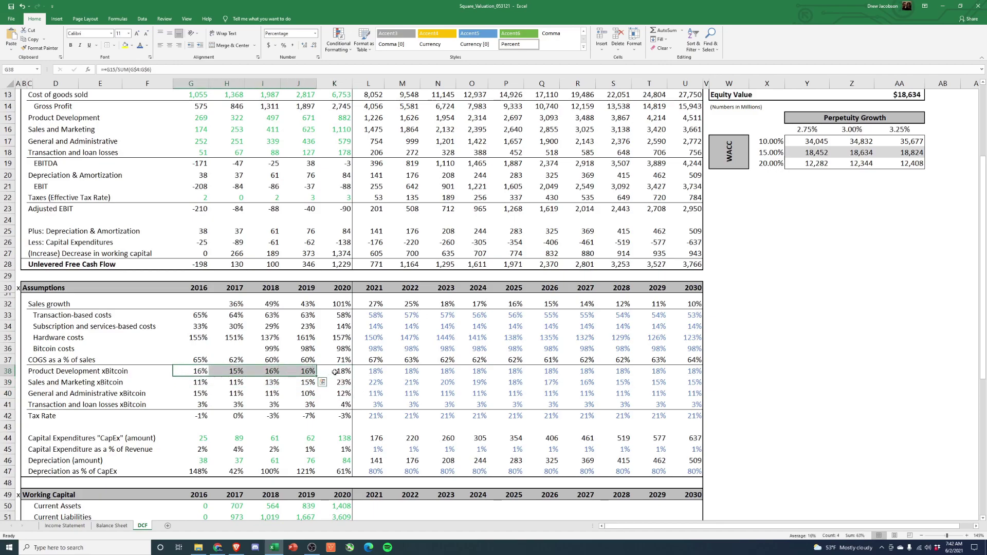
- Make each Product Development ratio 0.0025 below the prior year, from 2021 through 2030
click(343, 371)
click(364, 371)
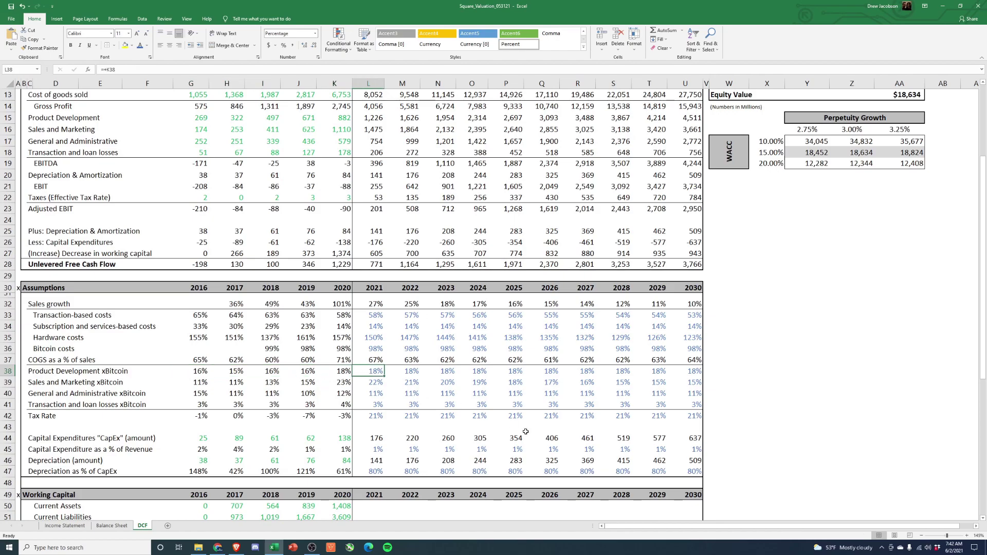
text(+)
key(Left)
text(-0.0025)
key(Return)
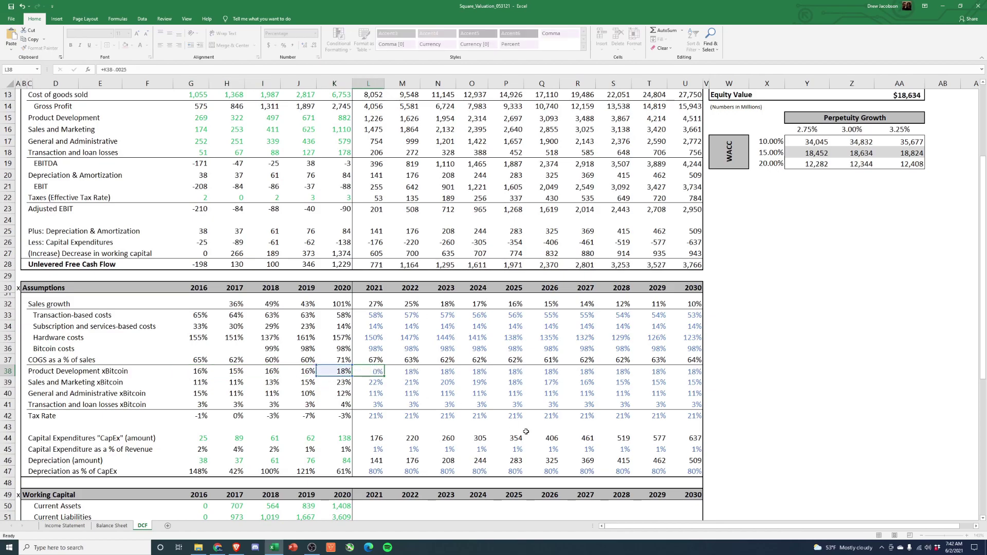
key(Up)
key(ctrl+c)
key(Right)
key(shift+Right)
key(shift+Right)
key(shift+Right)
key(shift+Right)
key(shift+Right)
key(shift+Right)
key(shift+Right)
key(shift+Right)
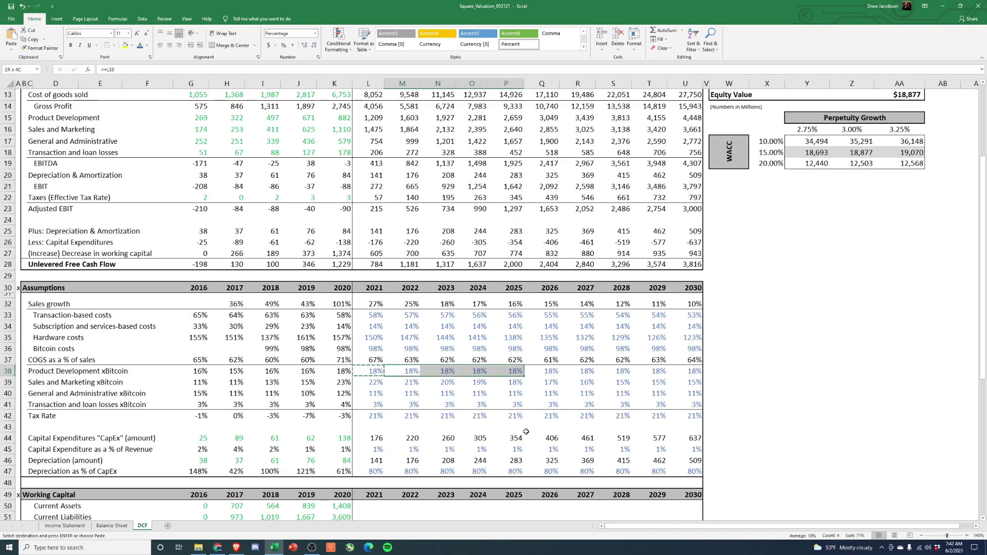
key(Return)
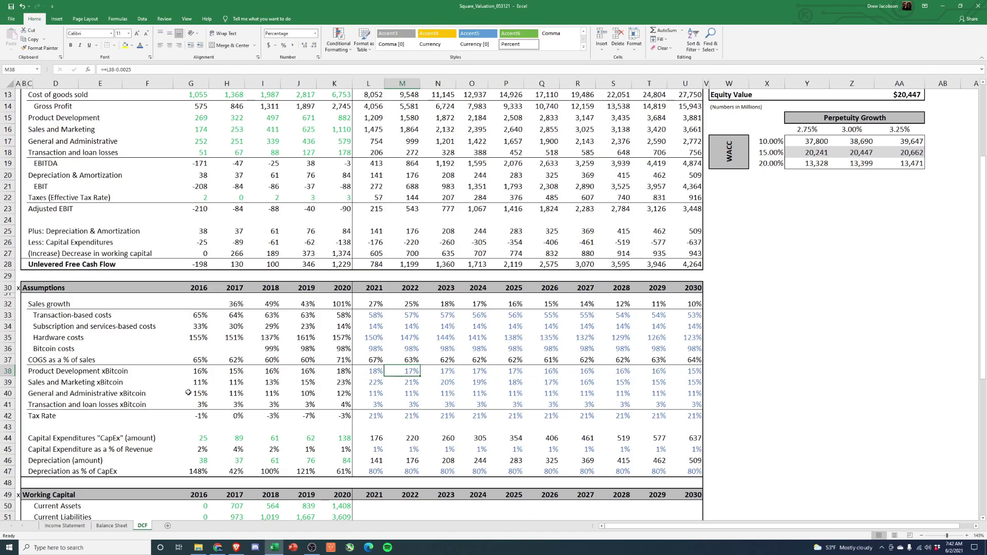
- Step Sales and Marketing xBitcoin down one point per year through 2029 and 2030
click(70, 384)
click(338, 381)
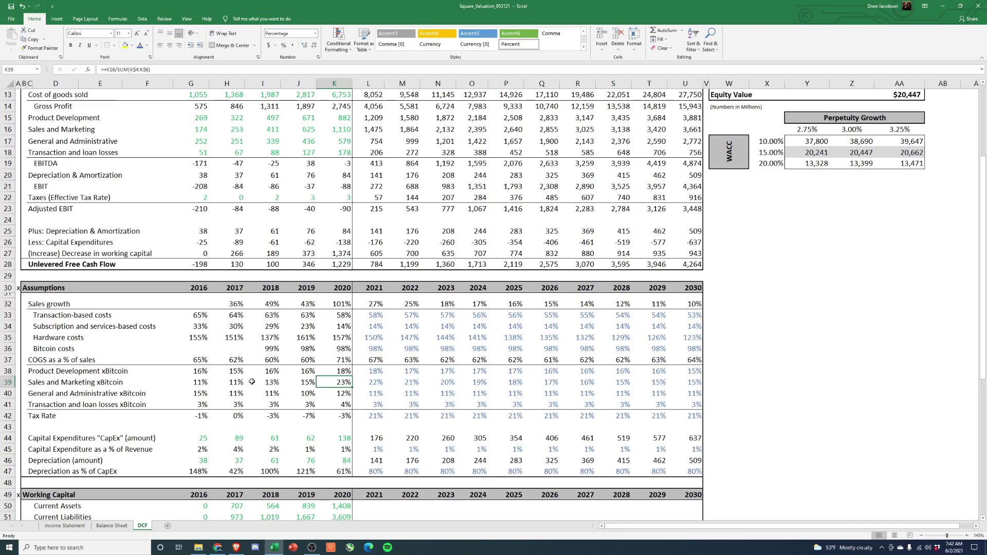
drag(370, 382, 683, 383)
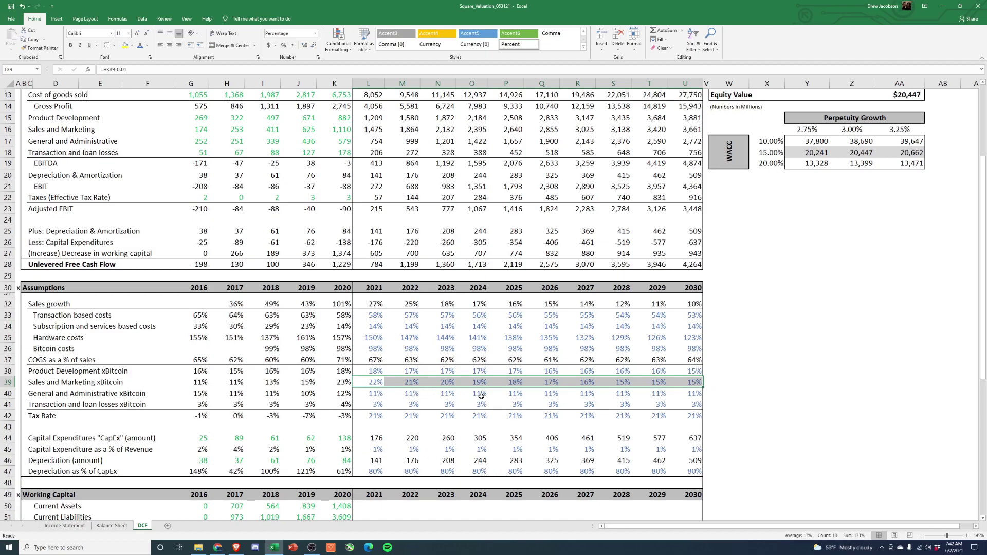
click(652, 382)
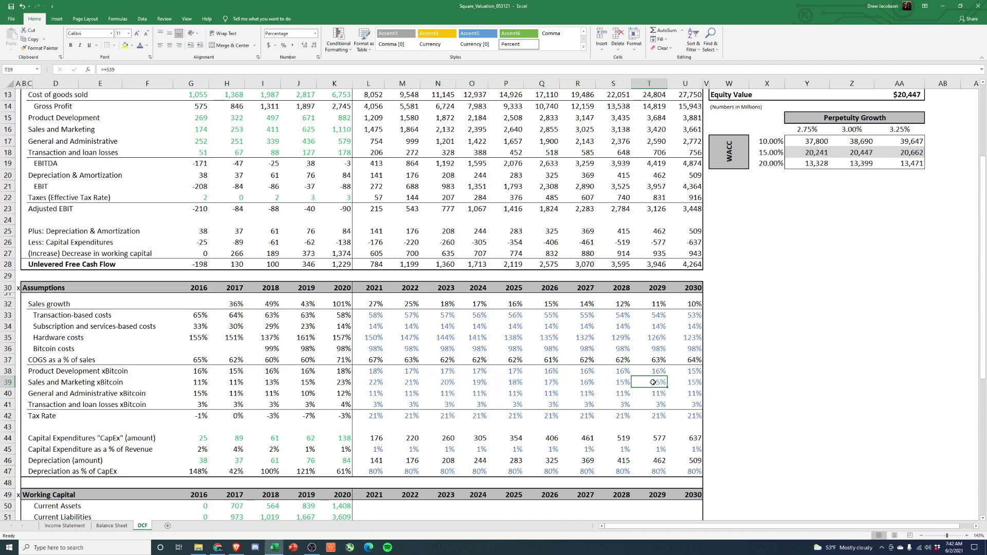
key(Left)
key(ctrl+c)
key(Right)
key(shift+Right)
key(ctrl+v)
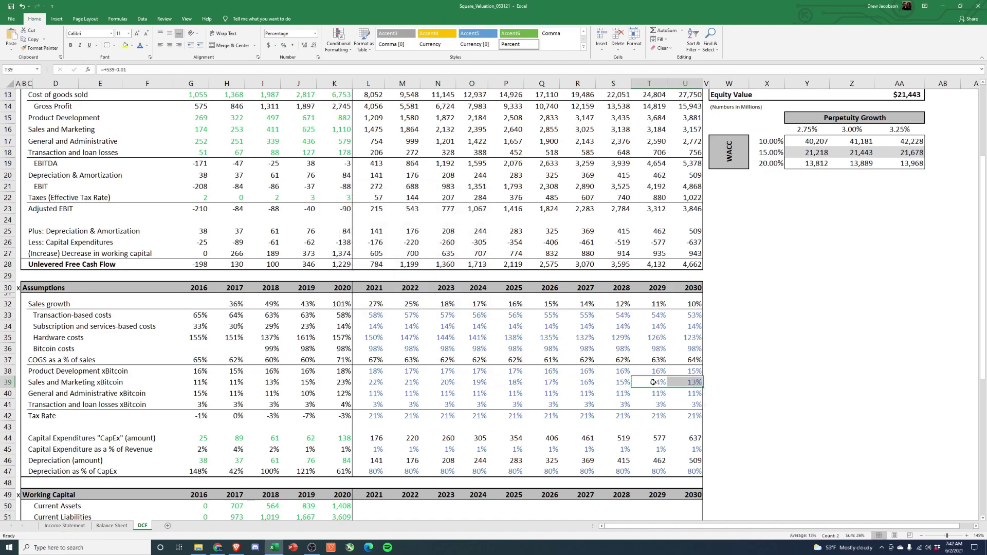
key(Left)
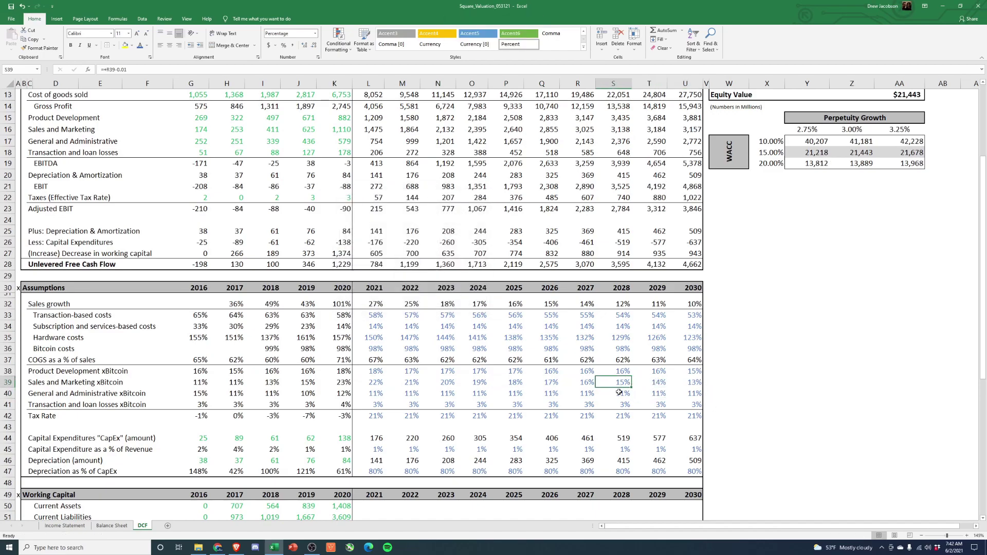
- Review the General and Administrative and transaction and loan loss xBitcoin ratios
drag(210, 397, 343, 394)
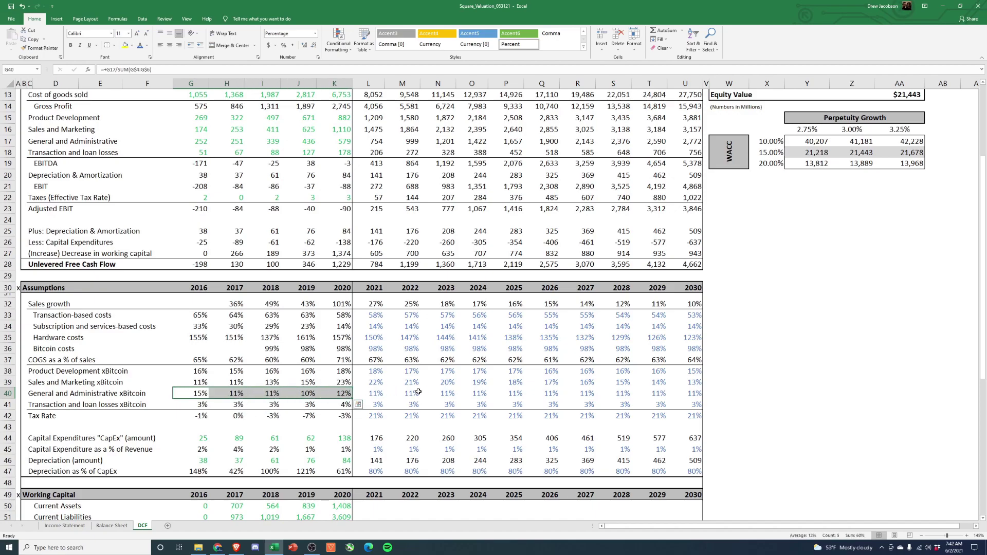
click(378, 394)
click(202, 405)
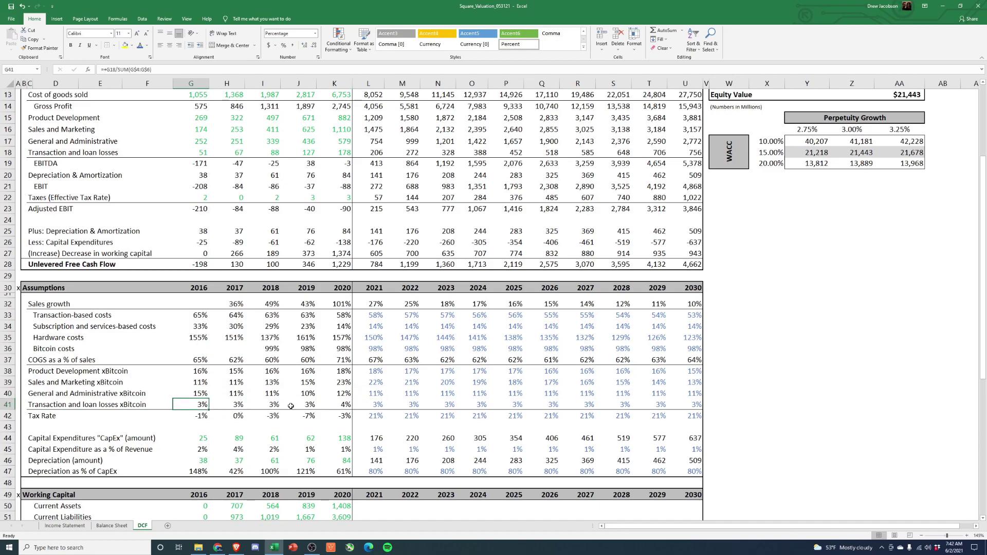
click(363, 407)
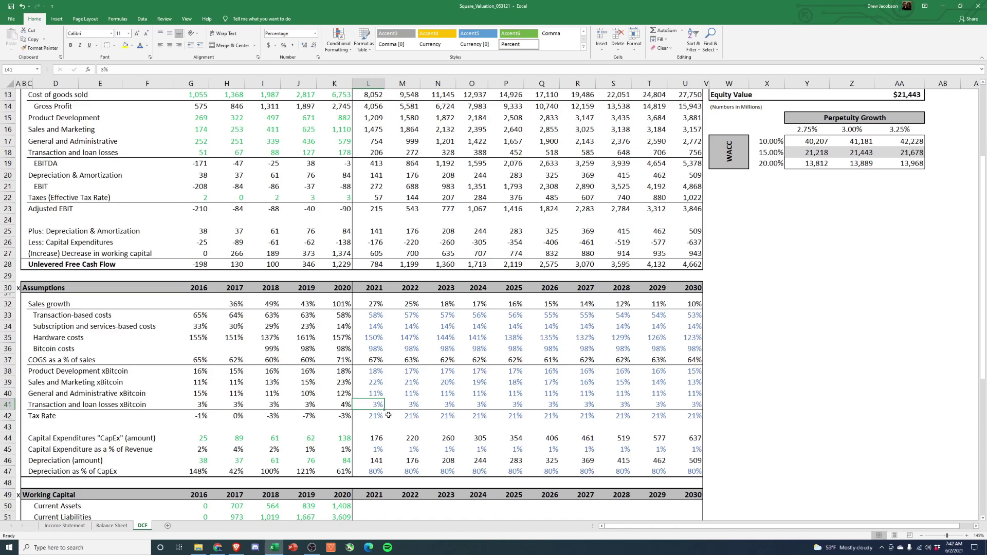
- Check the $21,443 Equity Value and bring up Yahoo Finance's Square (SQ) quote page
scroll(388, 416, down, 3)
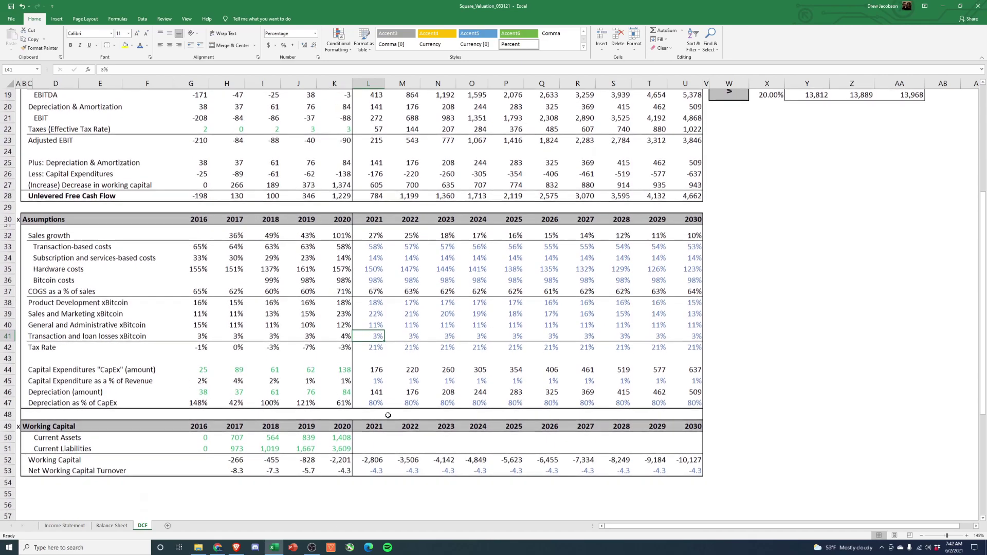
scroll(284, 457, up, 7)
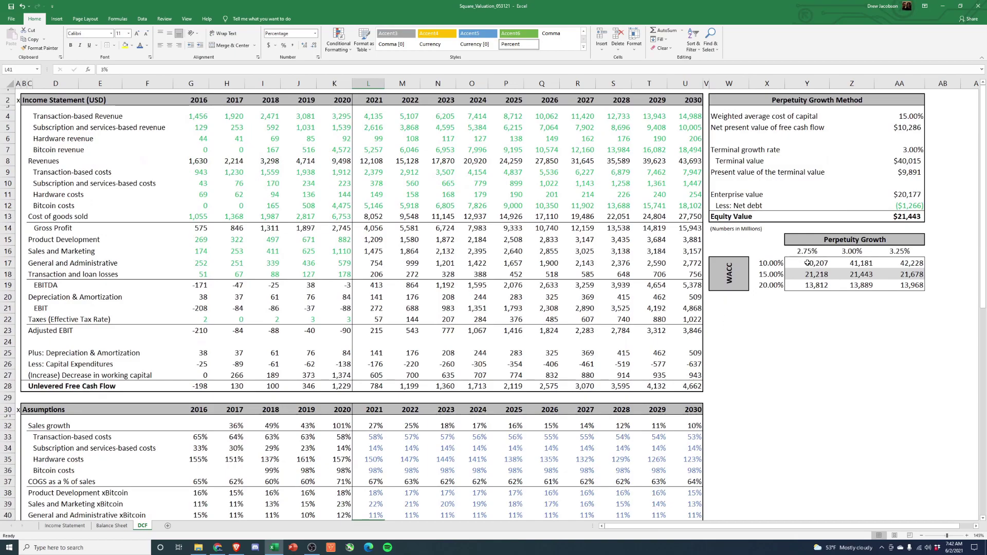
click(906, 216)
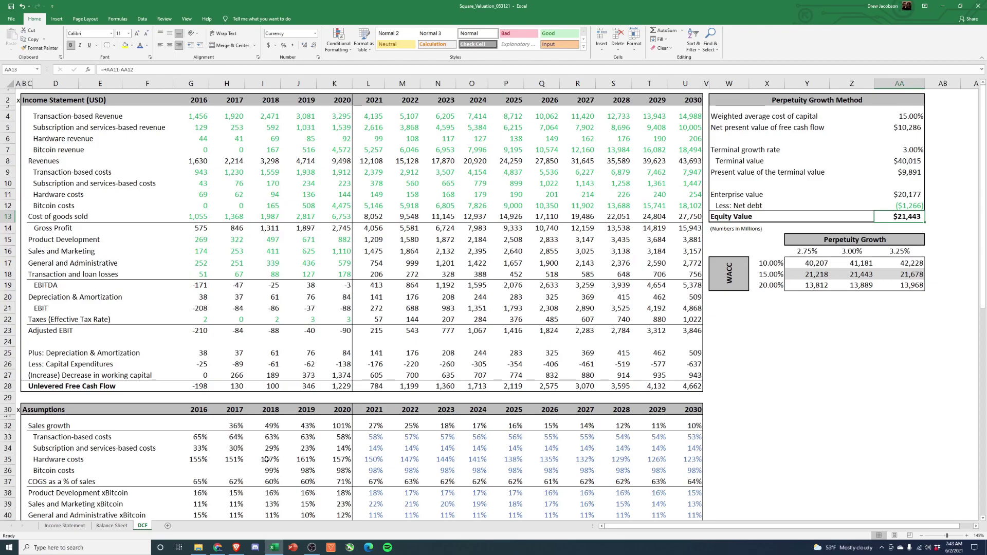
click(236, 547)
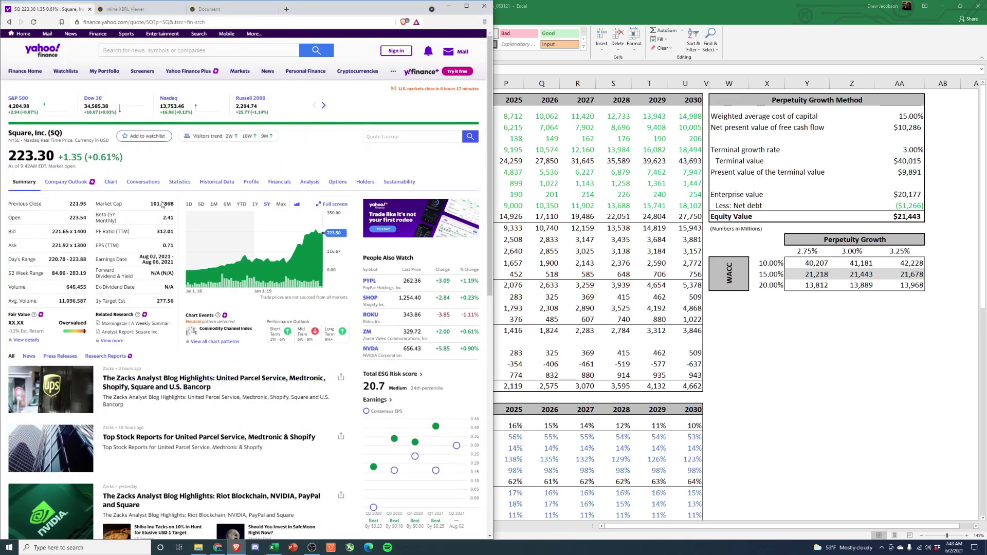
- Maximize the SQ quote page to read the 101.586B market cap, then return to Excel
click(467, 6)
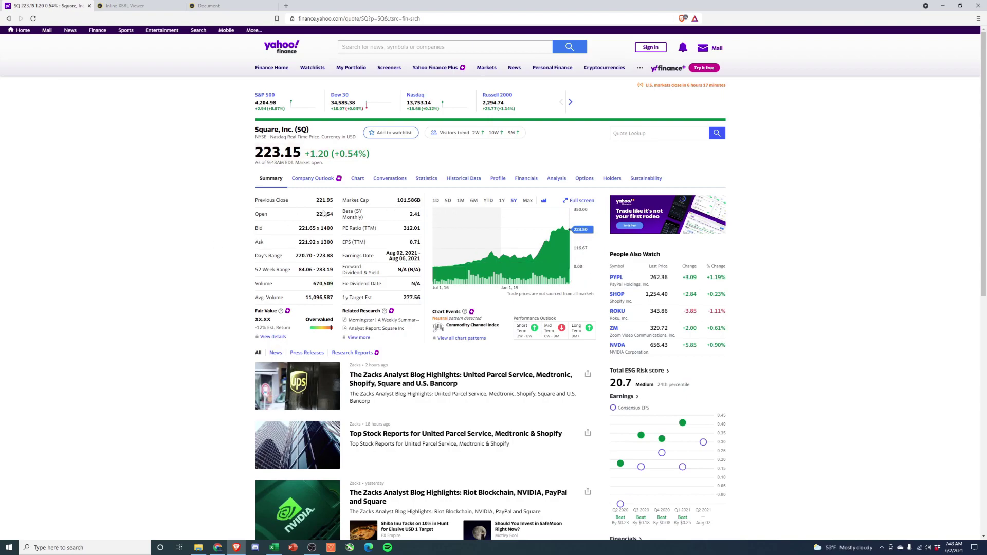
click(274, 548)
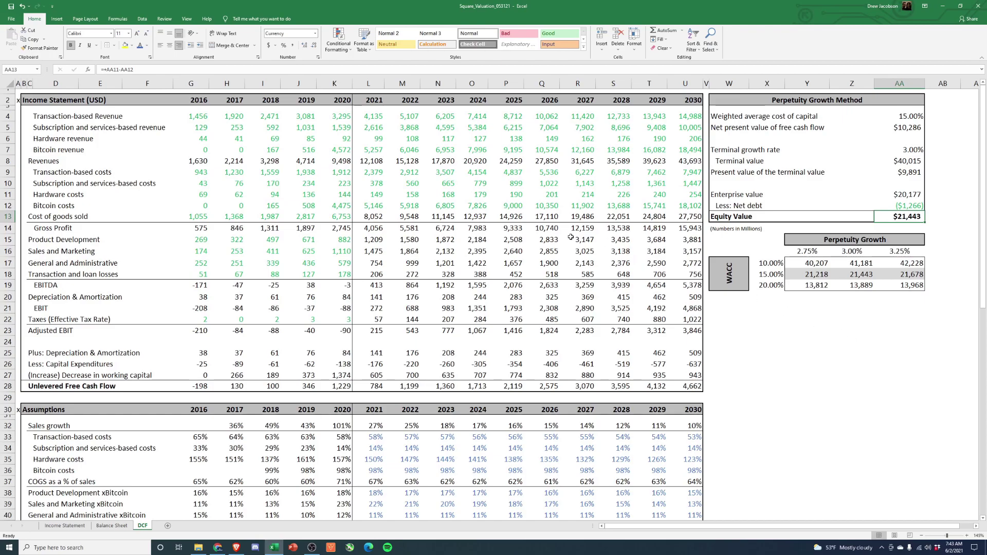
click(342, 152)
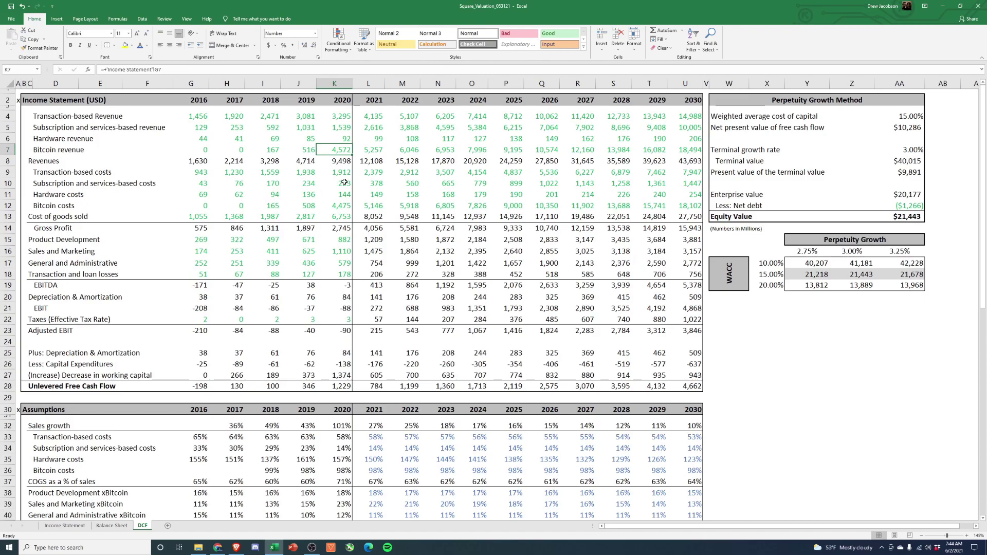
drag(337, 206, 671, 207)
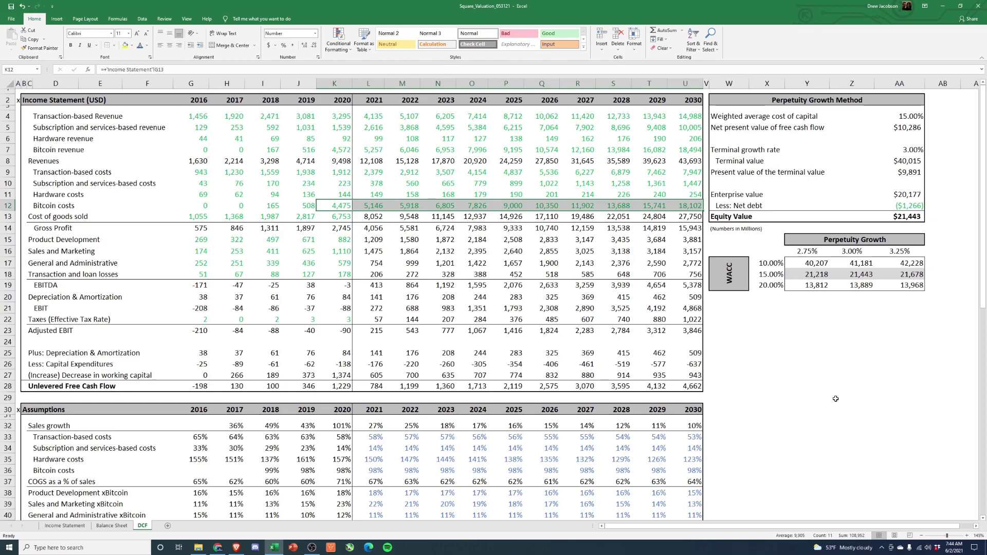
click(906, 218)
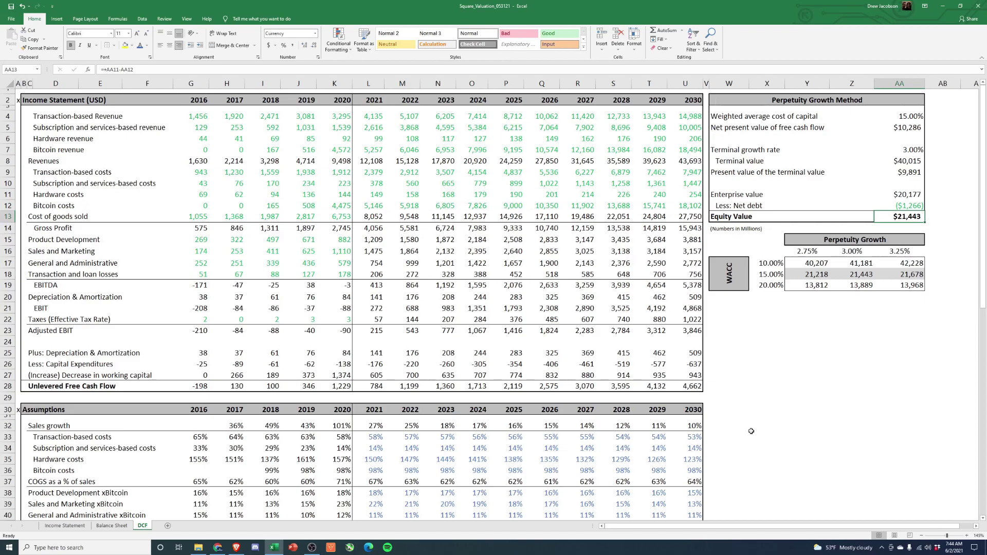
click(236, 547)
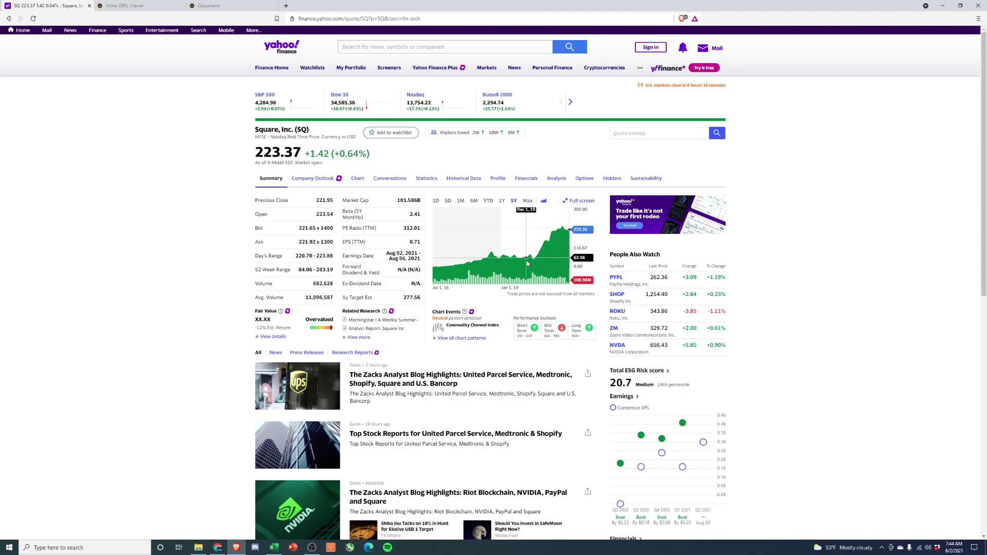
click(943, 5)
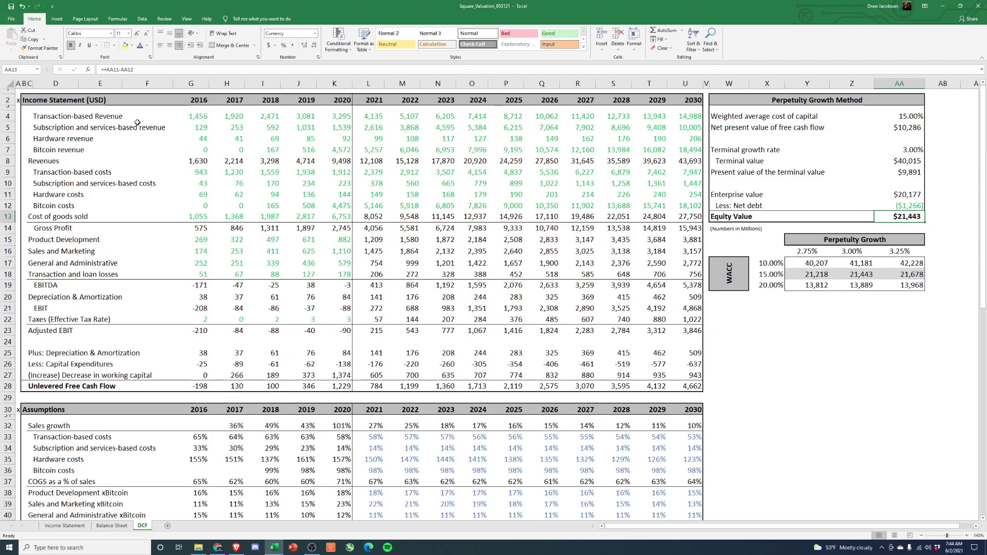
drag(226, 116, 676, 116)
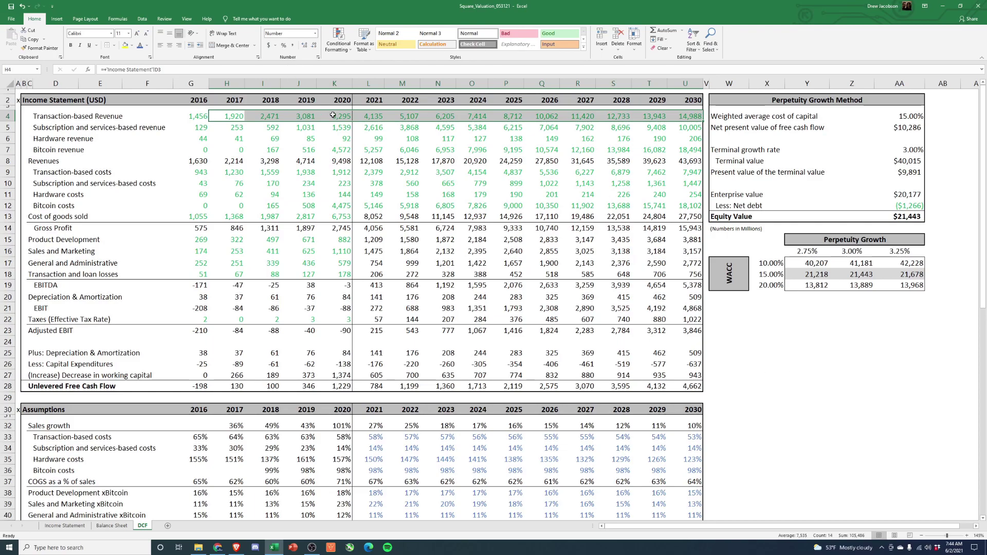
drag(201, 132, 681, 130)
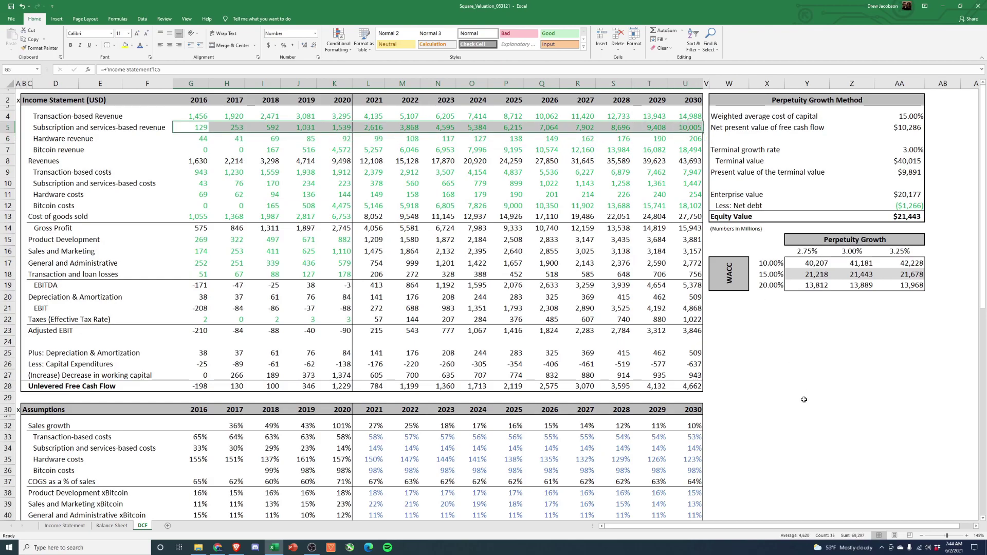
click(348, 153)
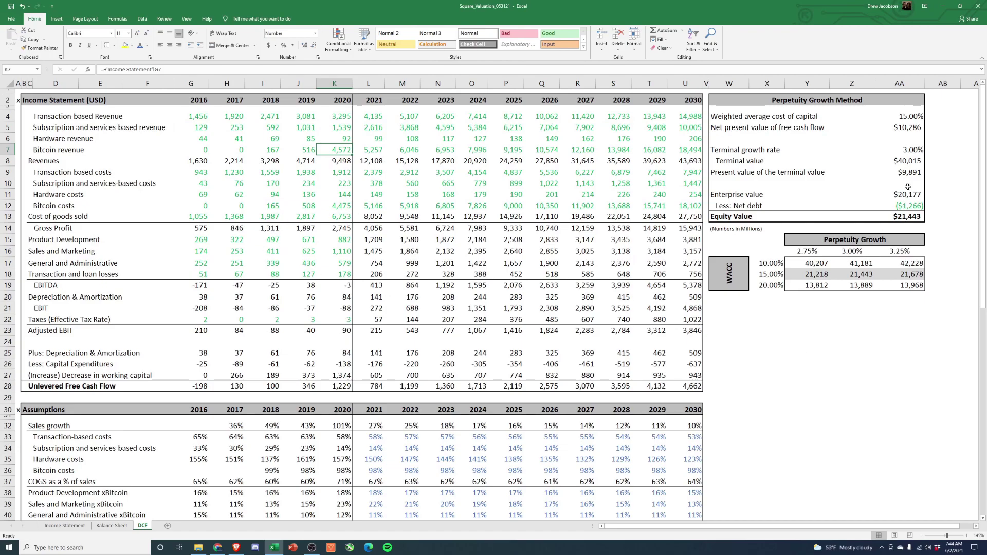
click(916, 115)
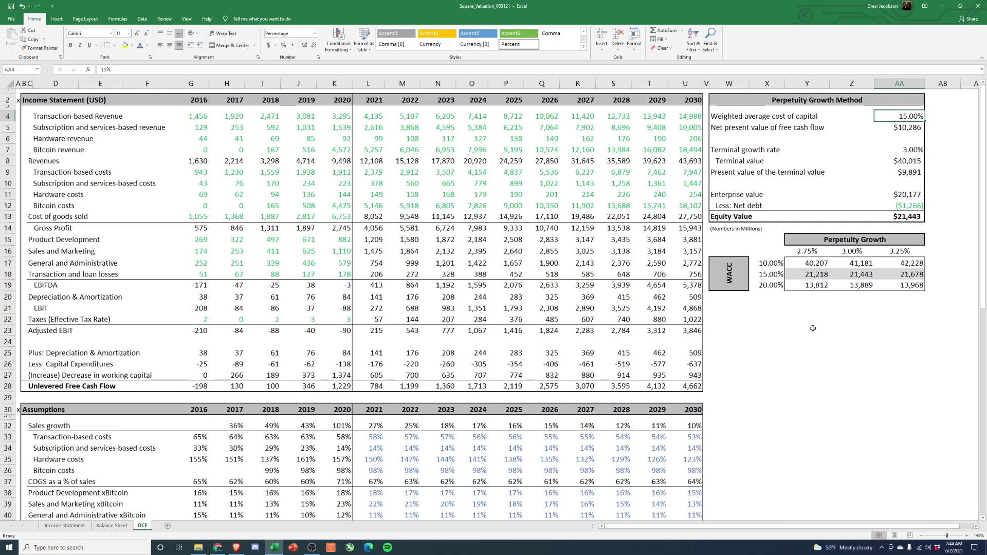
- Set WACC to 10% and compare the $41,181 equity value with Square's market cap
text(10)
key(ctrl+Return)
click(894, 217)
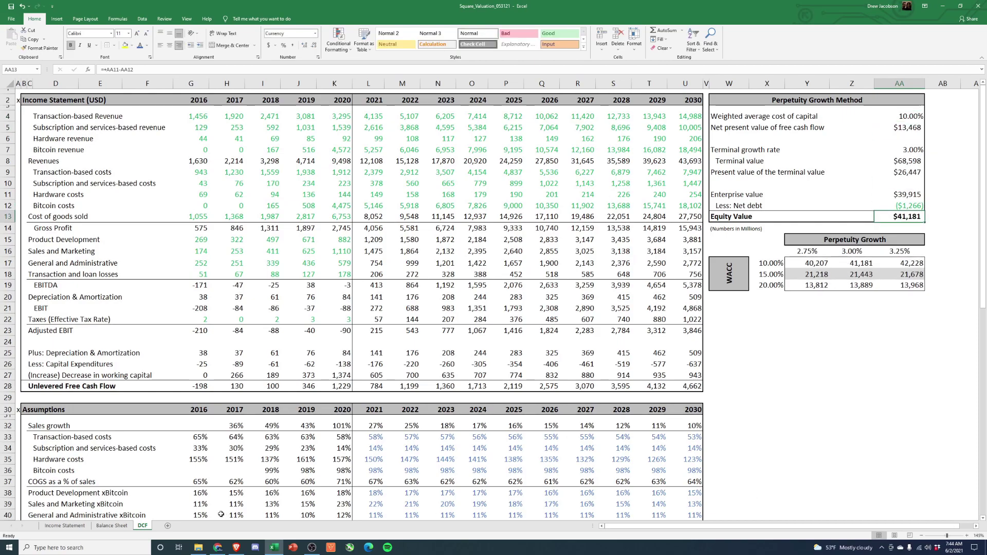
click(234, 548)
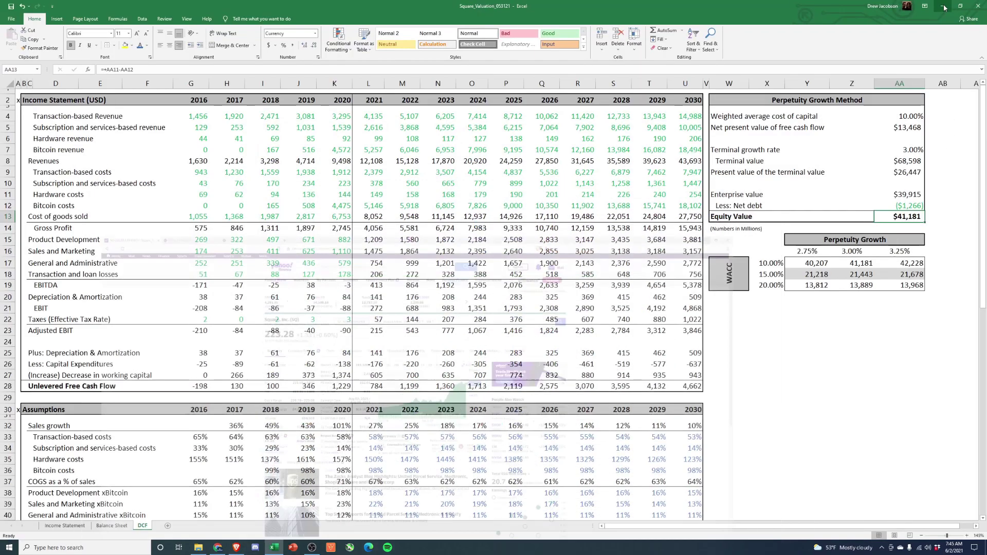
click(942, 7)
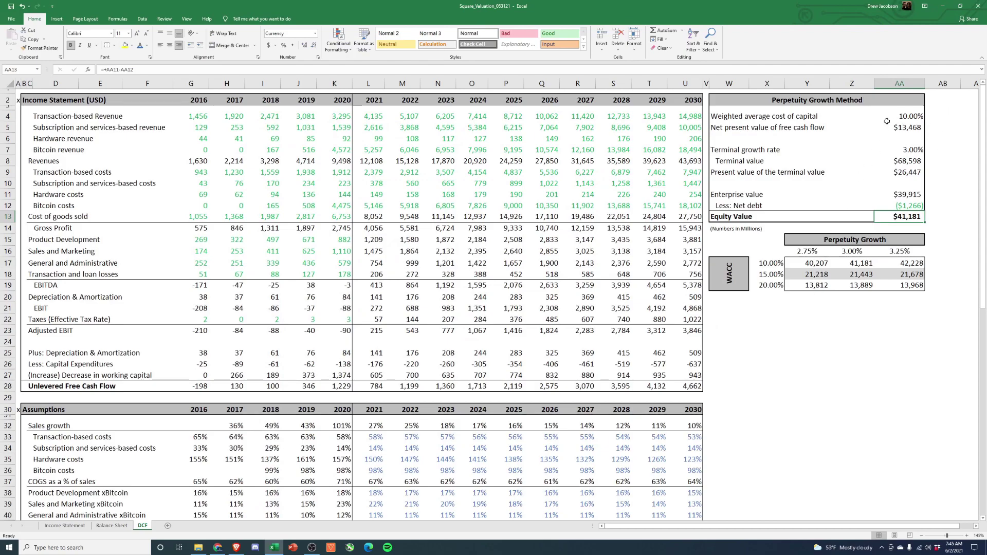
- Enter 15 as the WACC in AA4, restoring the $21,443 equity value
click(904, 116)
text(15)
key(Return)
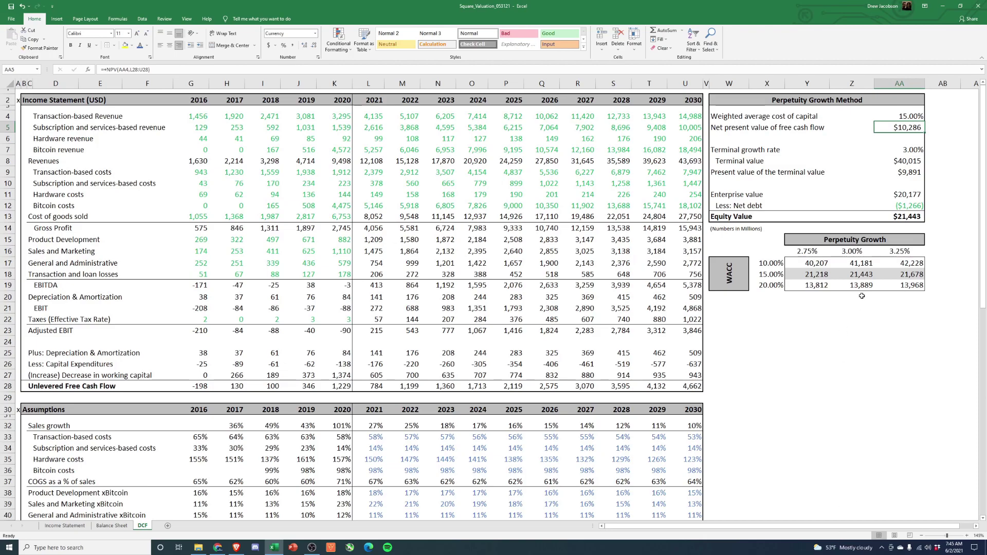
scroll(833, 409, down, 5)
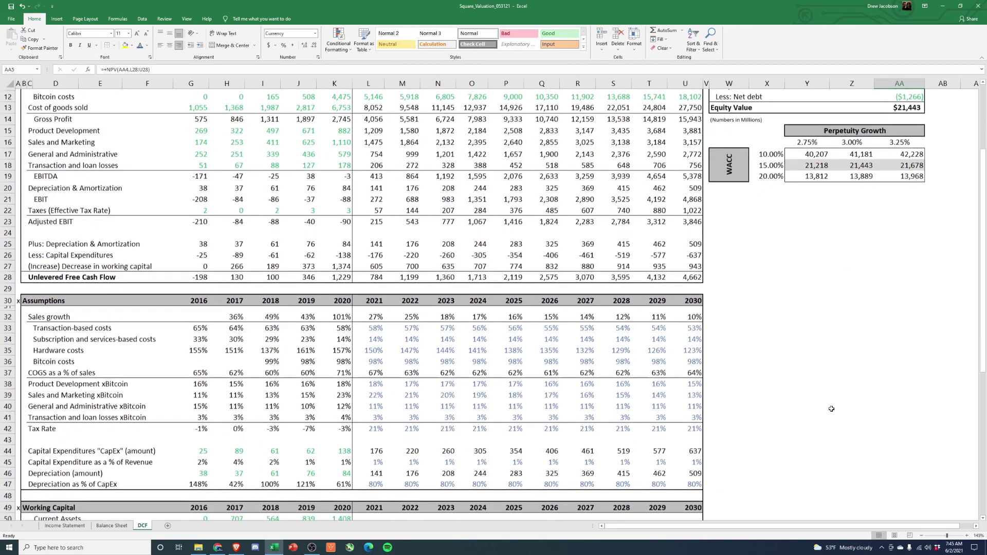
scroll(831, 408, up, 5)
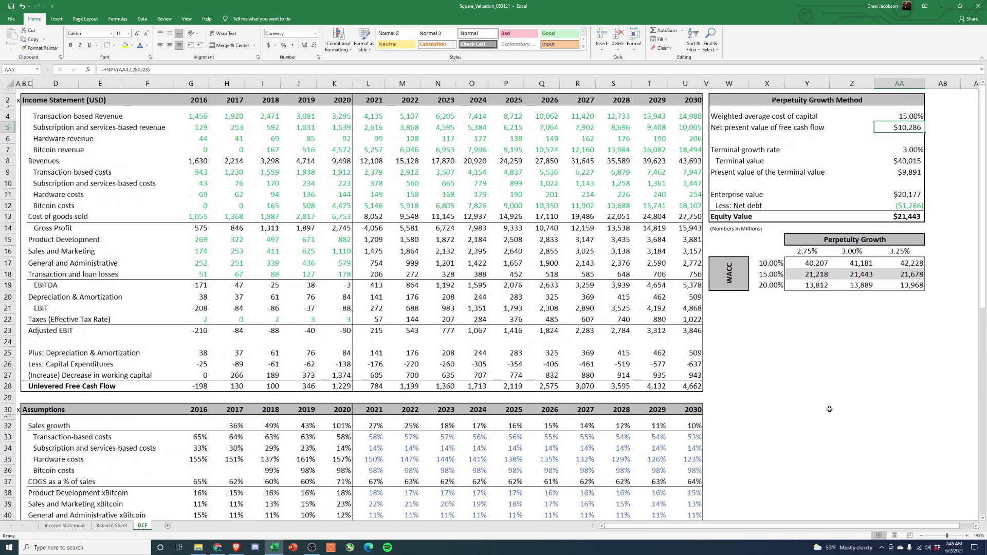